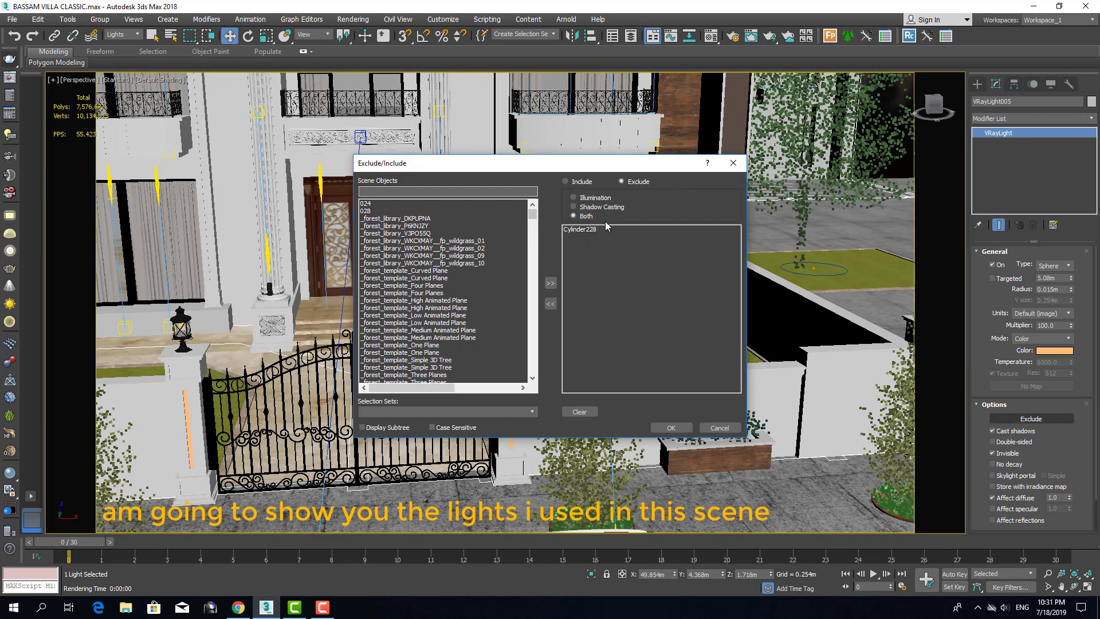
# Step: Cancel the lantern sphere light's exclude list and review its colour, multiplier and option settings
pyautogui.click(711, 430)
pyautogui.scroll(5, 528, 270)
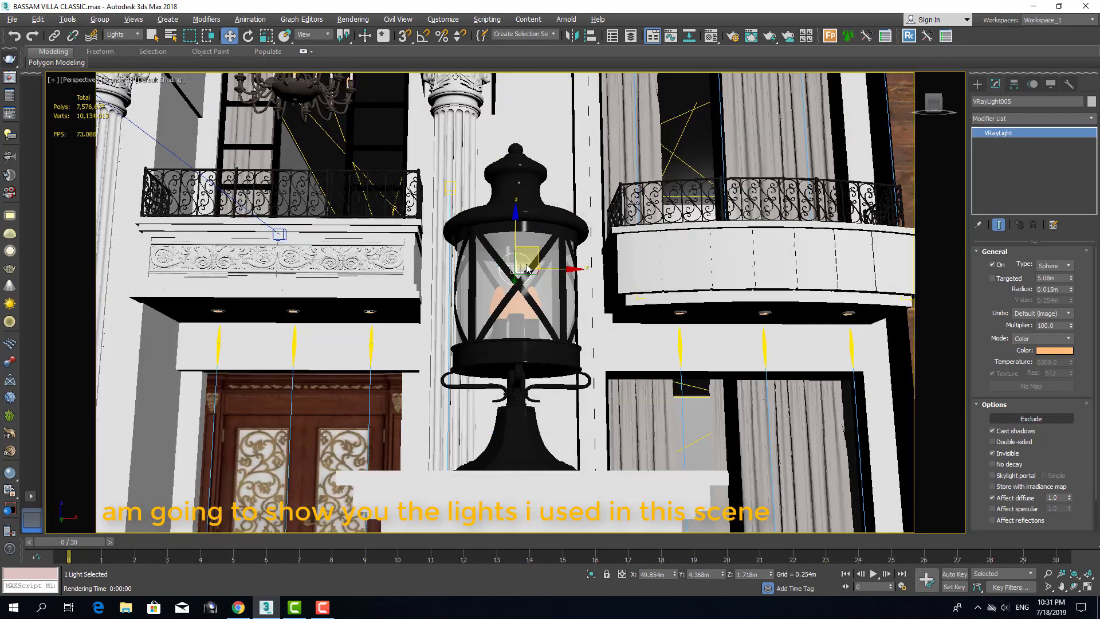
pyautogui.scroll(-5, 528, 270)
pyautogui.click(1055, 350)
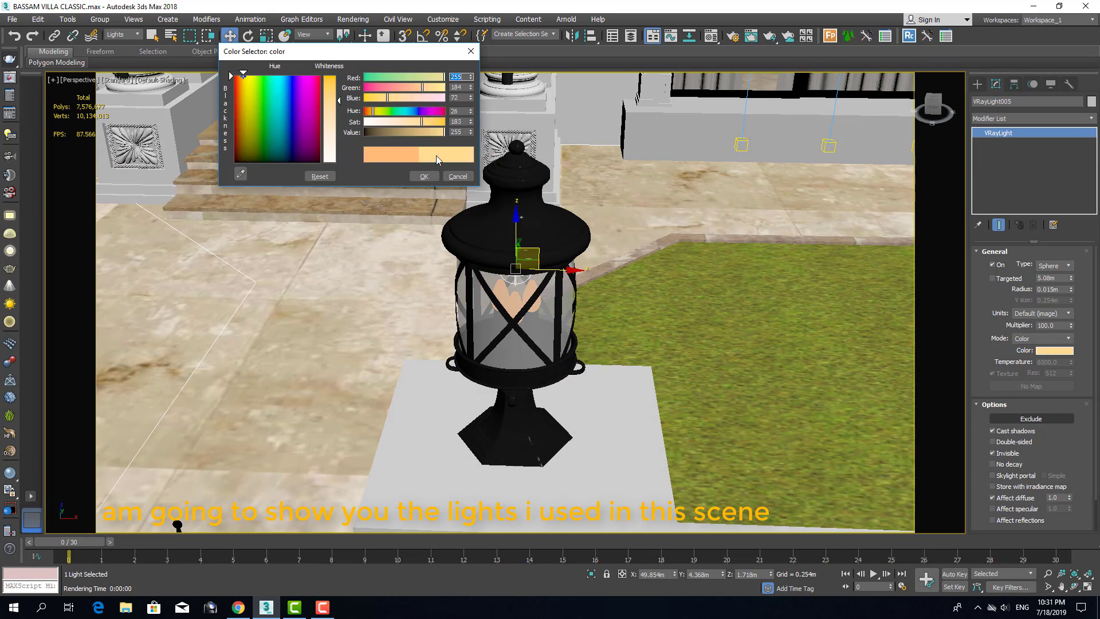
pyautogui.click(458, 177)
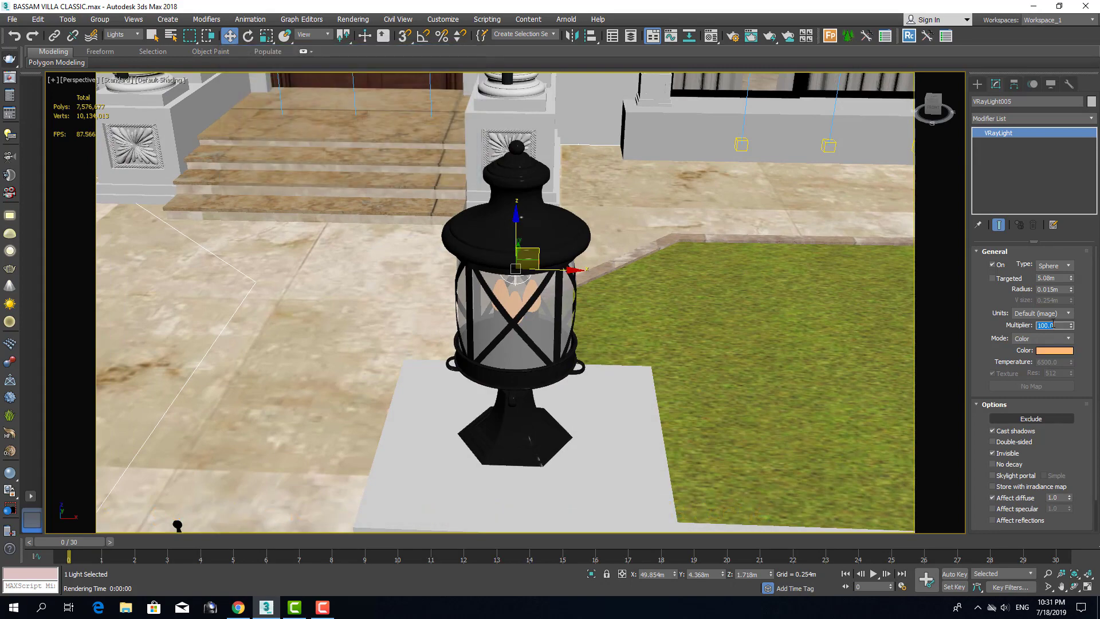
pyautogui.scroll(-8, 616, 332)
pyautogui.scroll(-2, 1013, 422)
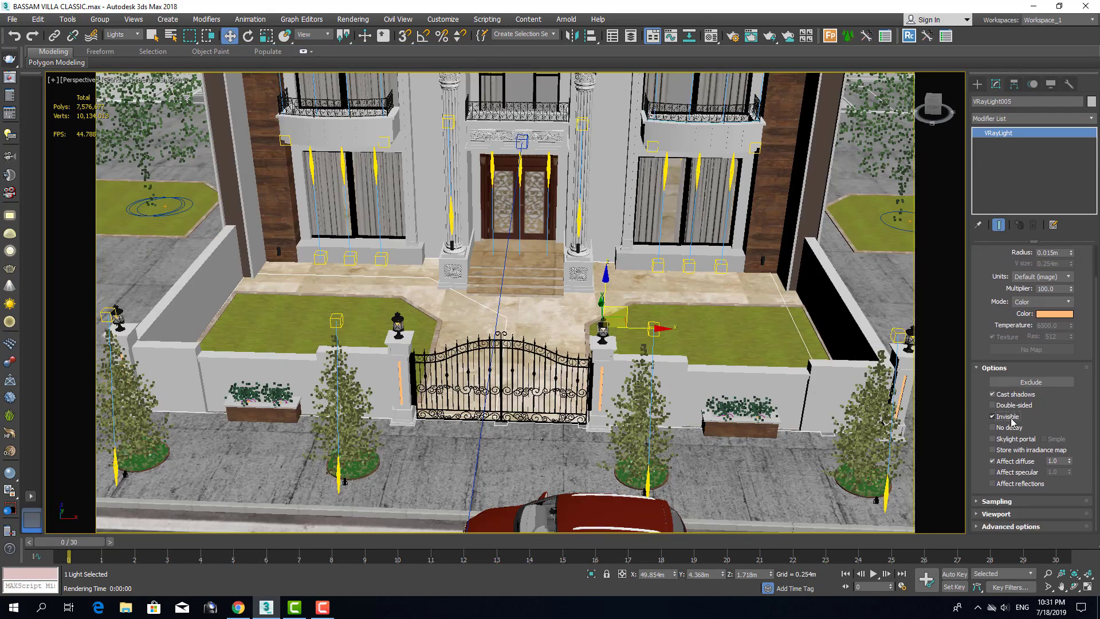
# Step: Select the VRay dome light beside the villa and show its VRayHDRI texture in the Material Editor
pyautogui.keyDown('alt'); pyautogui.moveTo(745, 401); pyautogui.dragTo(600, 413, button='middle'); pyautogui.keyUp('alt')
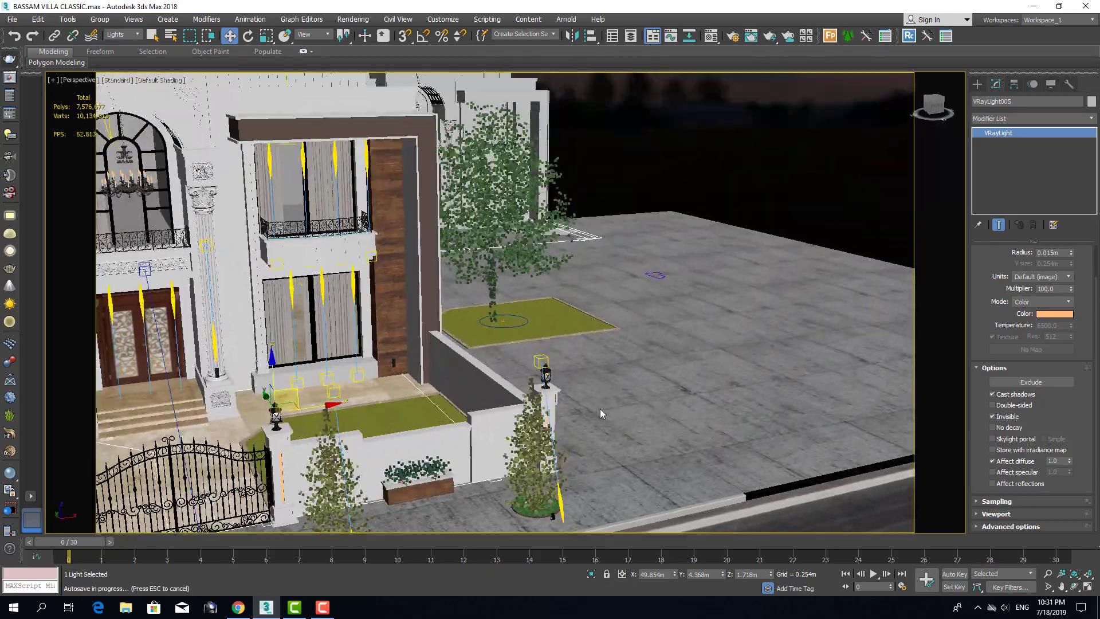
pyautogui.scroll(-15, 614, 393)
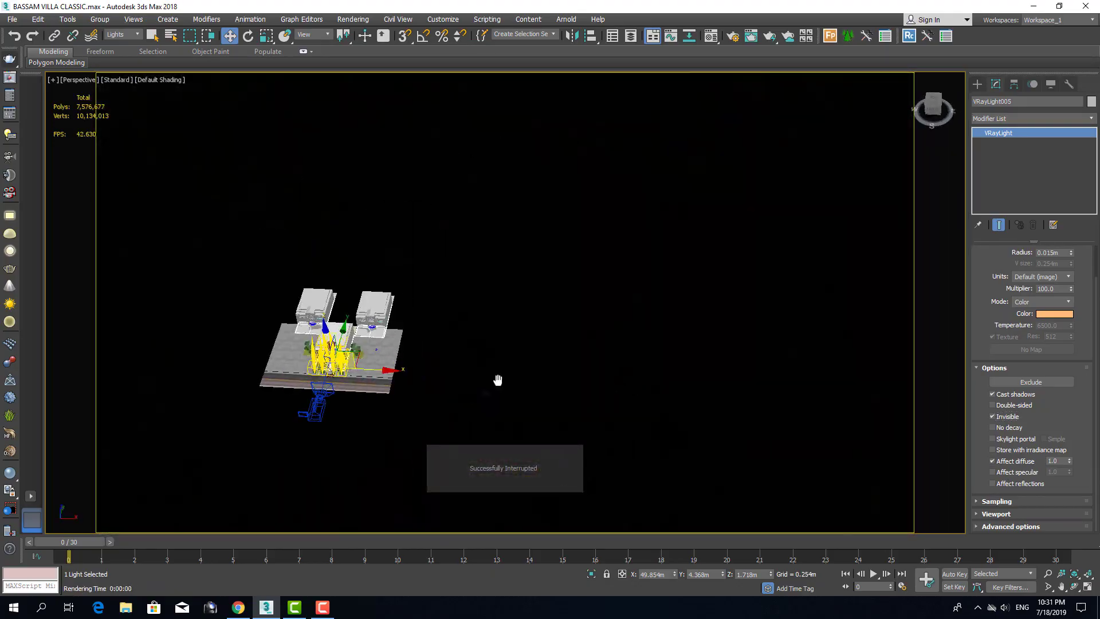
pyautogui.click(736, 385)
pyautogui.press('z')
pyautogui.scroll(5, 570, 377)
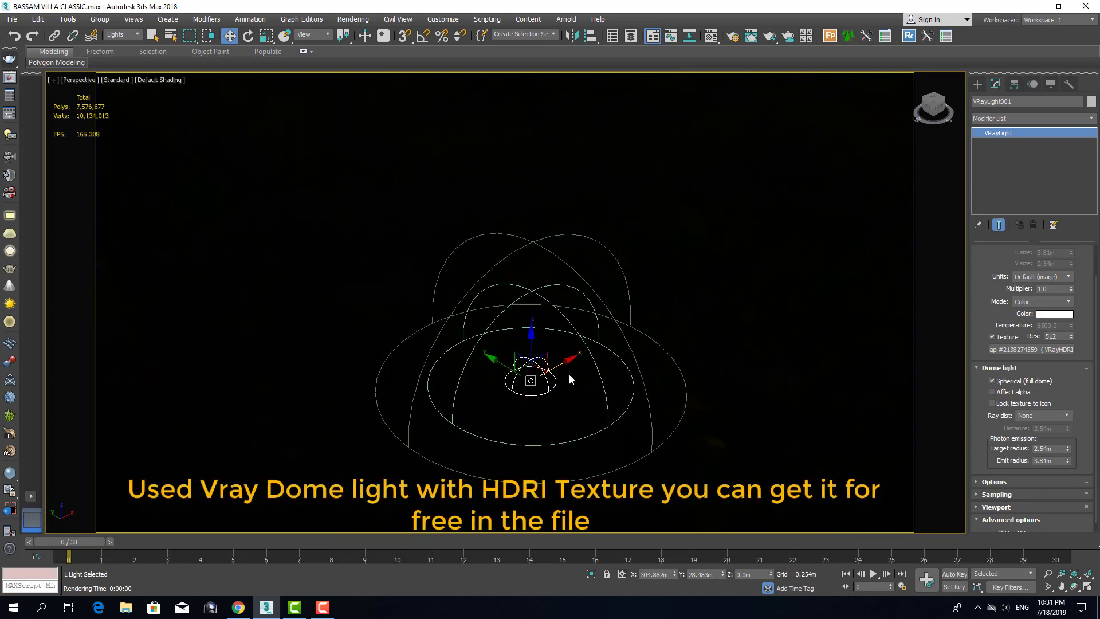
pyautogui.press('m')
pyautogui.click(1023, 350)
pyautogui.scroll(2, 992, 296)
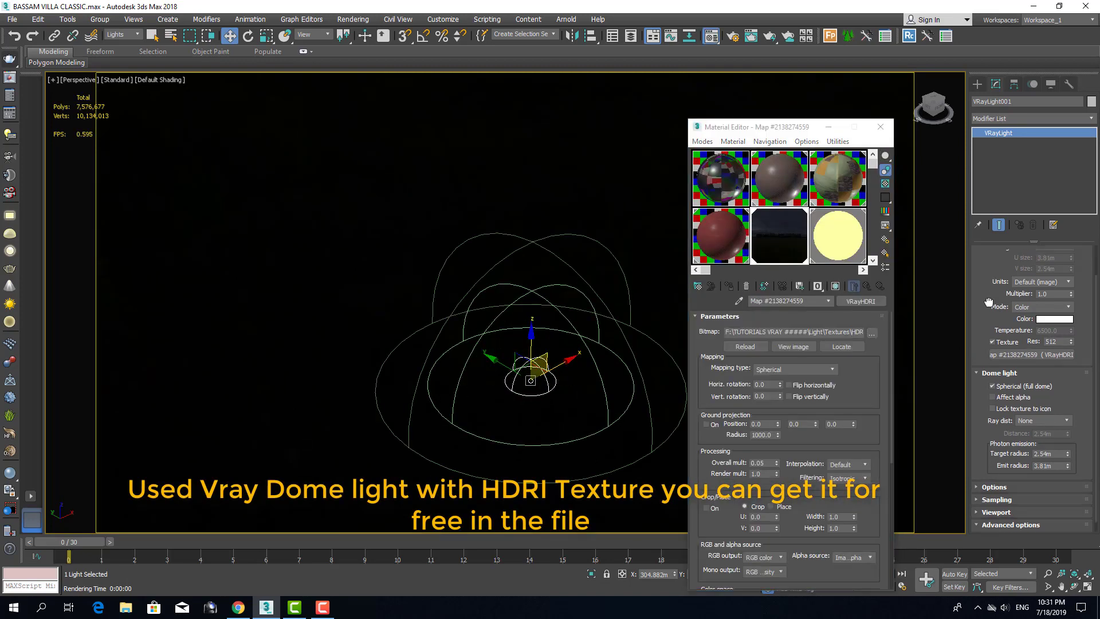
pyautogui.scroll(-2, 1055, 315)
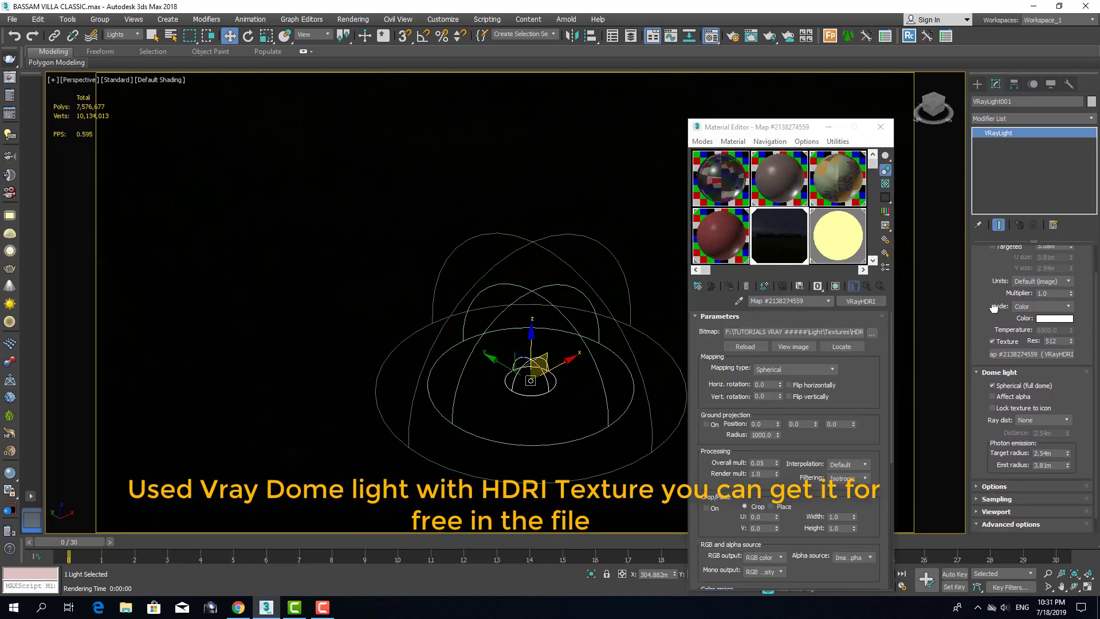
# Step: Try a dark blue colour of RGB 10, 18, 34 on the dome light
pyautogui.click(1055, 305)
pyautogui.moveTo(443, 76); pyautogui.dragTo(422, 122)
pyautogui.click(383, 133)
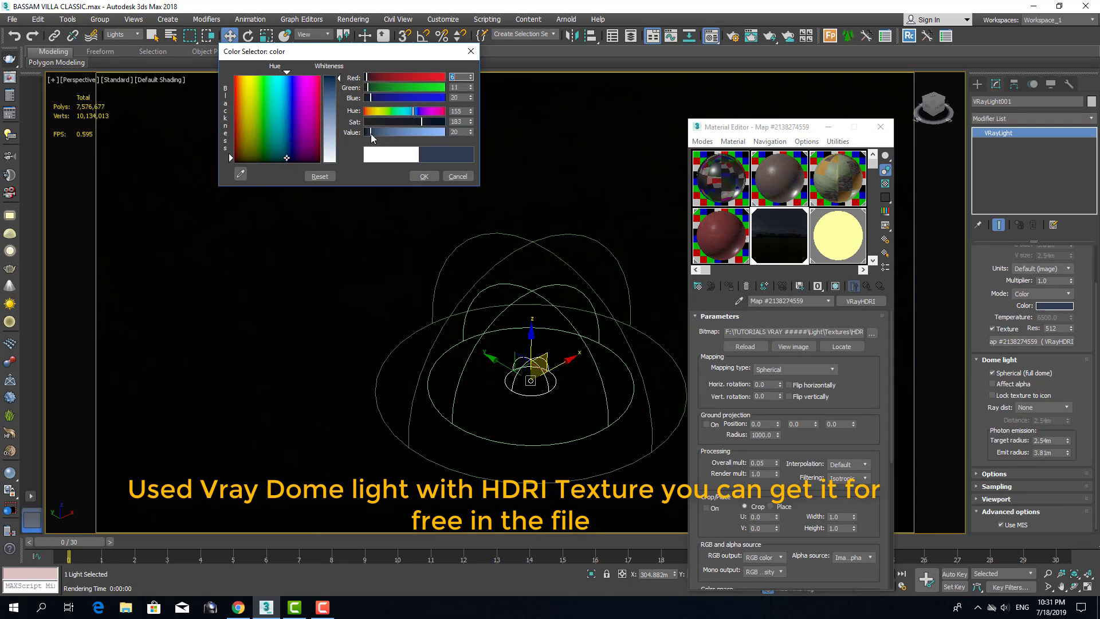
pyautogui.click(429, 178)
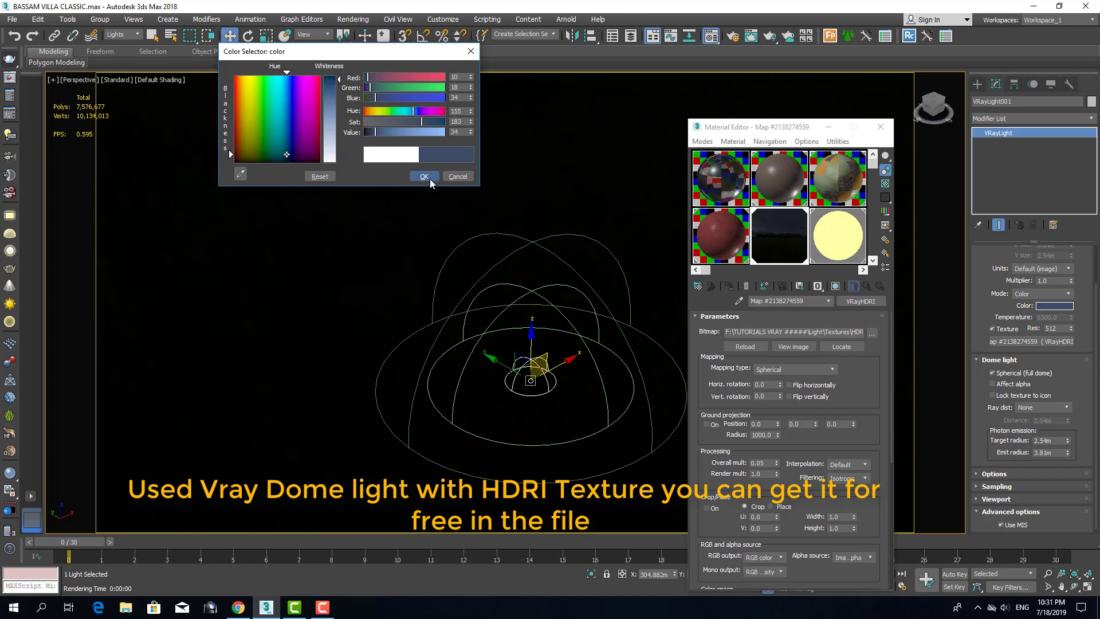
# Step: Set the dome light's colour to near-white, RGB 253, 253, 253
pyautogui.click(1060, 307)
pyautogui.moveTo(336, 149); pyautogui.dragTo(335, 163)
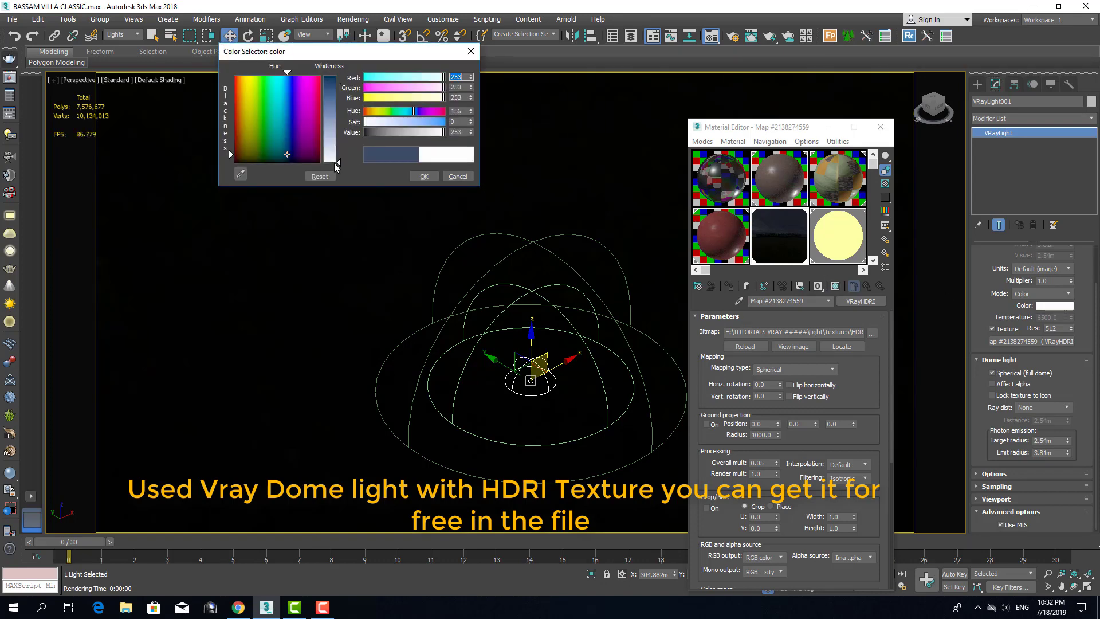
pyautogui.click(424, 176)
# Step: Deselect the dome light and examine the HDRI map's preview and its overall and render multipliers
pyautogui.click(531, 424)
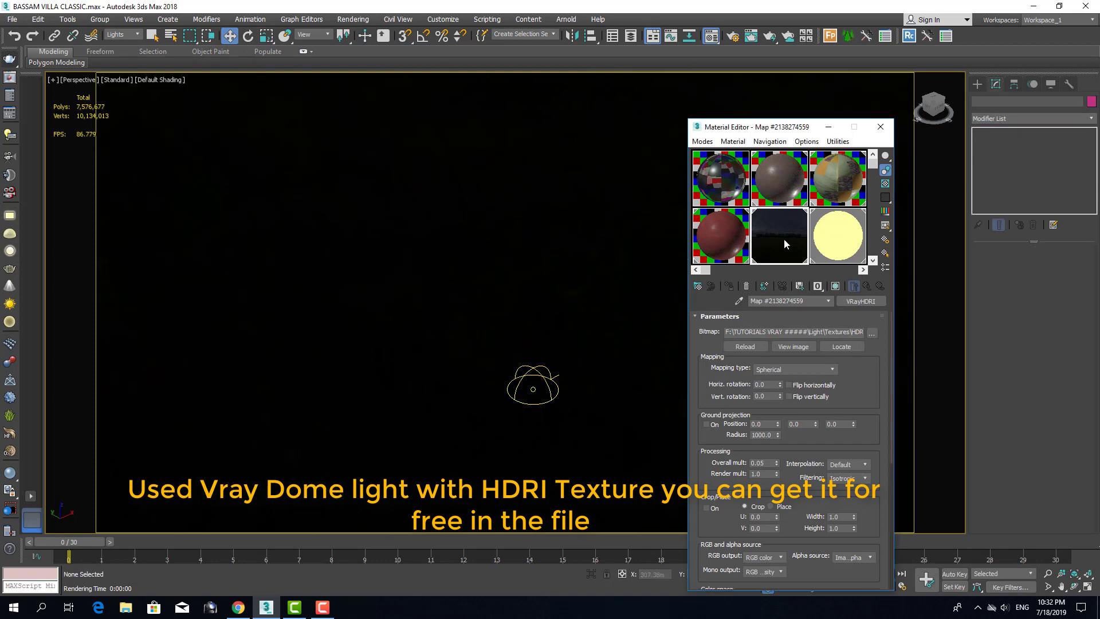
pyautogui.doubleClick(777, 241)
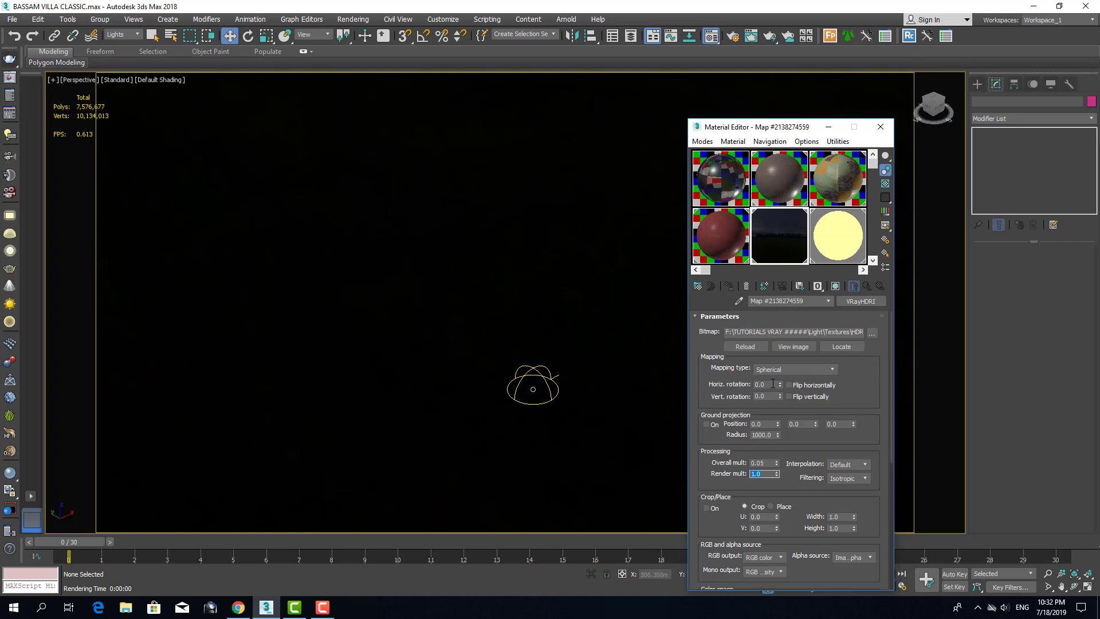
pyautogui.rightClick(554, 249)
# Step: Select the dome light in the top view, move it closer to the villa and deselect it
pyautogui.keyDown('alt'); pyautogui.moveTo(543, 307); pyautogui.dragTo(466, 359, button='middle'); pyautogui.keyUp('alt')
pyautogui.click(470, 355)
pyautogui.press('t')
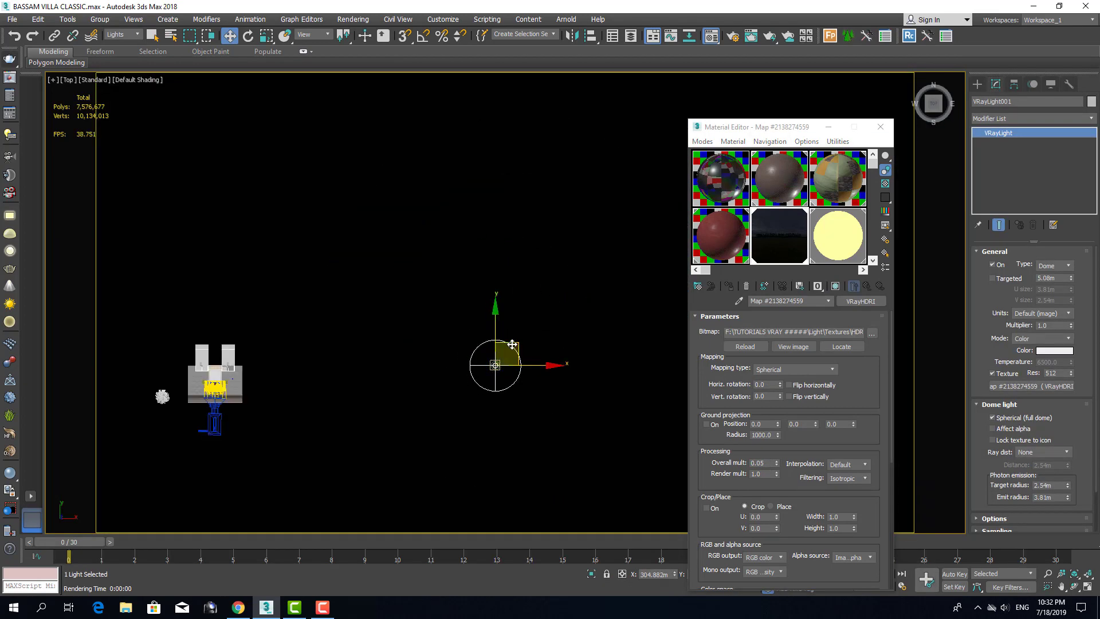
pyautogui.moveTo(504, 352); pyautogui.dragTo(324, 366)
pyautogui.click(367, 309)
# Step: Select the photometric light beside the tree outside the boundary wall and nudge it slightly along its Y axis
pyautogui.keyDown('alt'); pyautogui.moveTo(367, 309); pyautogui.dragTo(631, 401, button='middle'); pyautogui.keyUp('alt')
pyautogui.scroll(8, 640, 429)
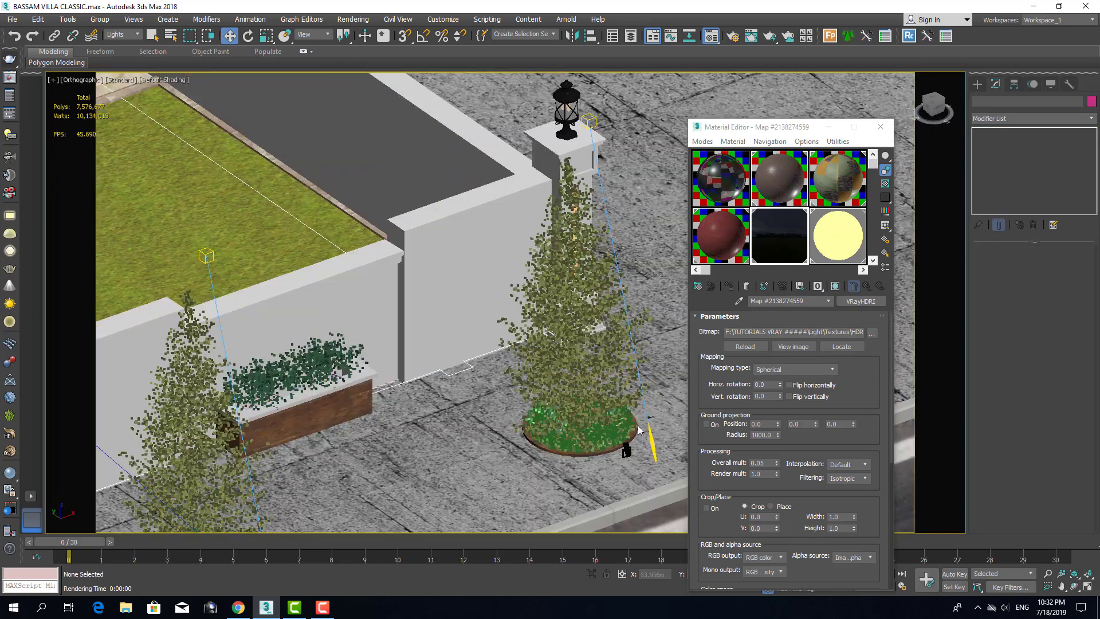
pyautogui.click(640, 430)
pyautogui.keyDown('alt'); pyautogui.moveTo(644, 442); pyautogui.dragTo(688, 422, button='middle'); pyautogui.keyUp('alt')
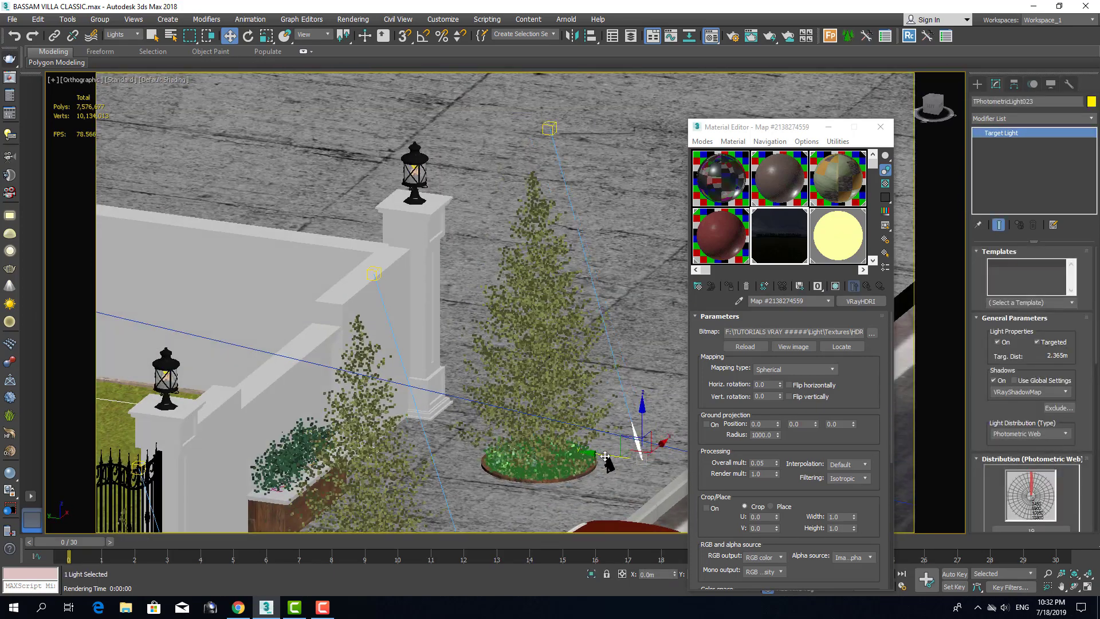
pyautogui.moveTo(559, 448); pyautogui.dragTo(621, 458)
pyautogui.scroll(6, 620, 462)
pyautogui.scroll(-8, 587, 451)
pyautogui.keyDown('alt'); pyautogui.moveTo(585, 450); pyautogui.dragTo(510, 464, button='middle'); pyautogui.keyUp('alt')
pyautogui.scroll(5, 592, 356)
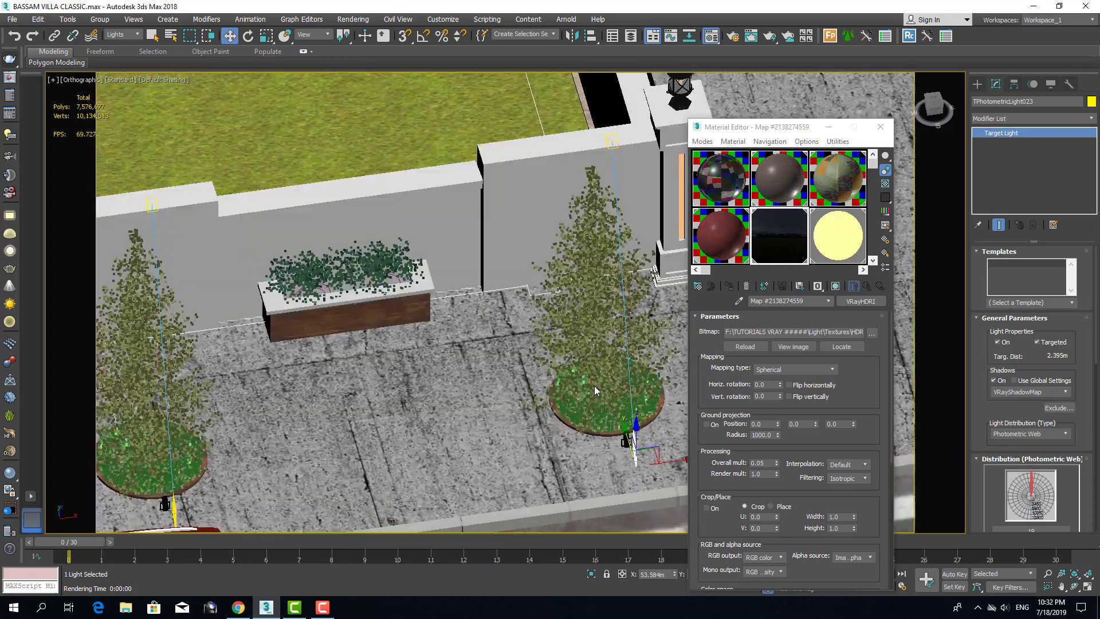
# Step: Review the tree light's photometric web distribution and filter colour, and show the object creation options
pyautogui.scroll(-3, 1029, 372)
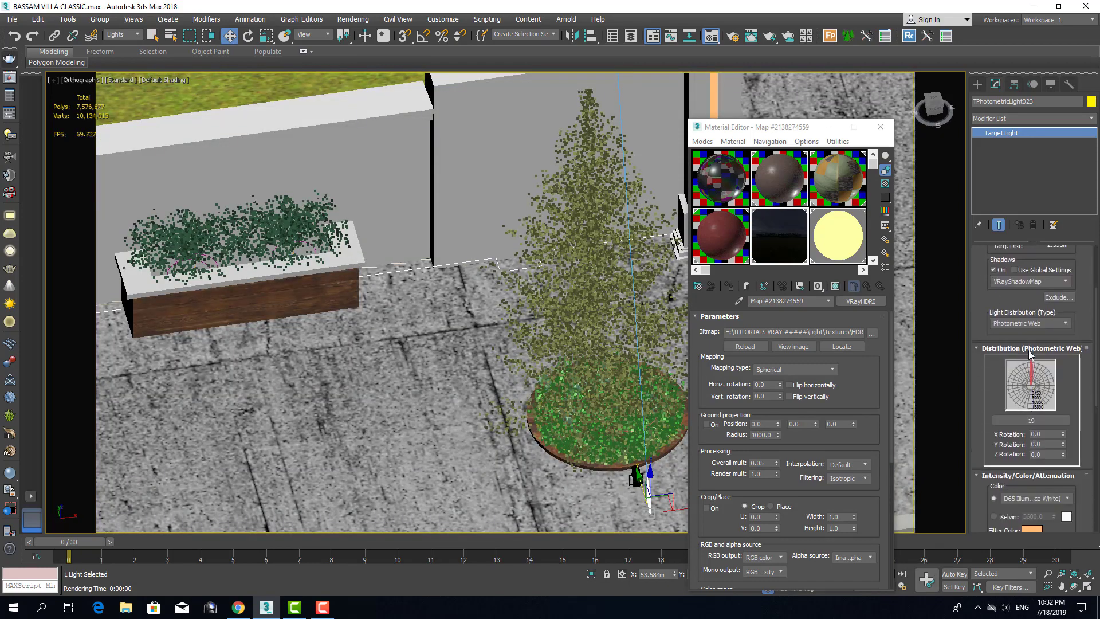
pyautogui.scroll(3, 986, 339)
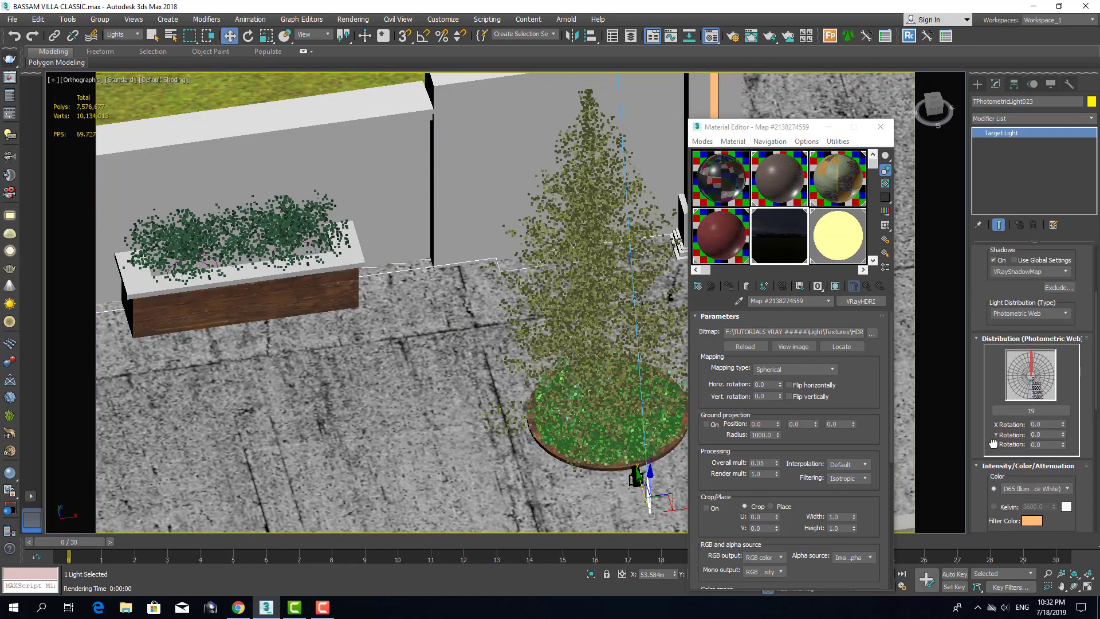
pyautogui.click(978, 84)
# Step: Set the selection filter to All, sample the gate pillar's material and inspect its VRayLightMtl sub-material
pyautogui.scroll(-6, 516, 287)
pyautogui.moveTo(470, 286); pyautogui.dragTo(544, 309, button='middle')
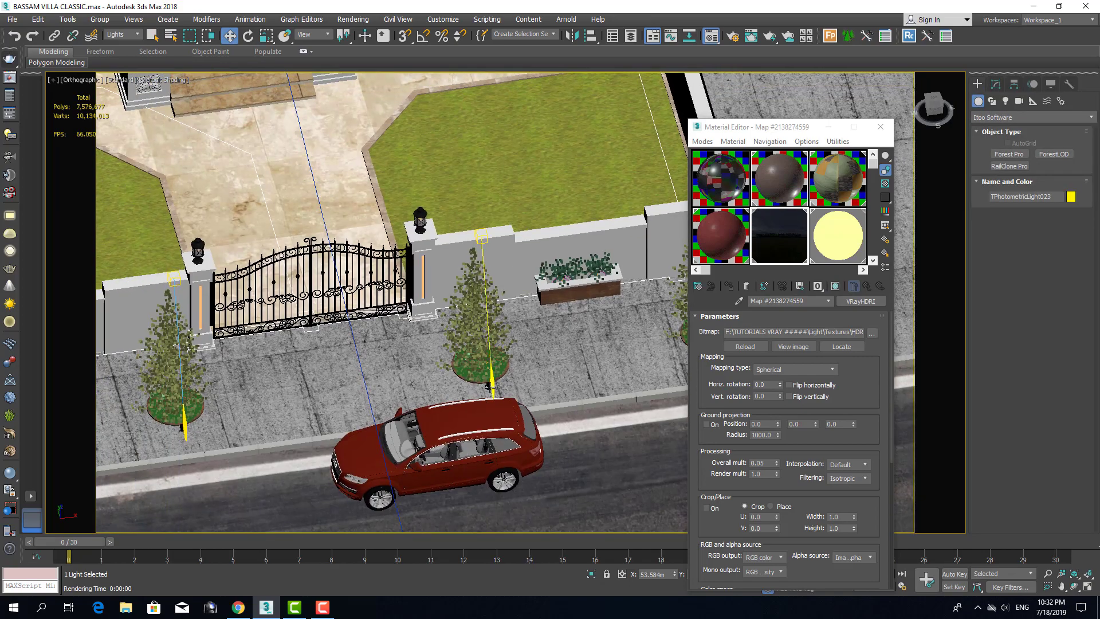
pyautogui.scroll(8, 540, 230)
pyautogui.scroll(5, 540, 230)
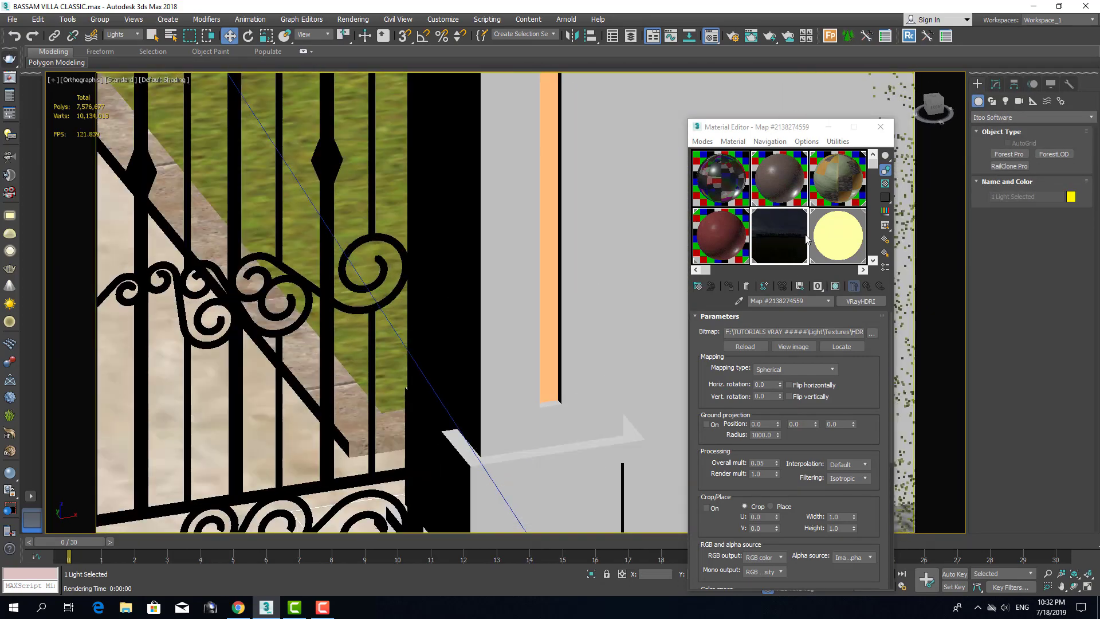
pyautogui.click(780, 244)
pyautogui.click(129, 35)
pyautogui.click(114, 44)
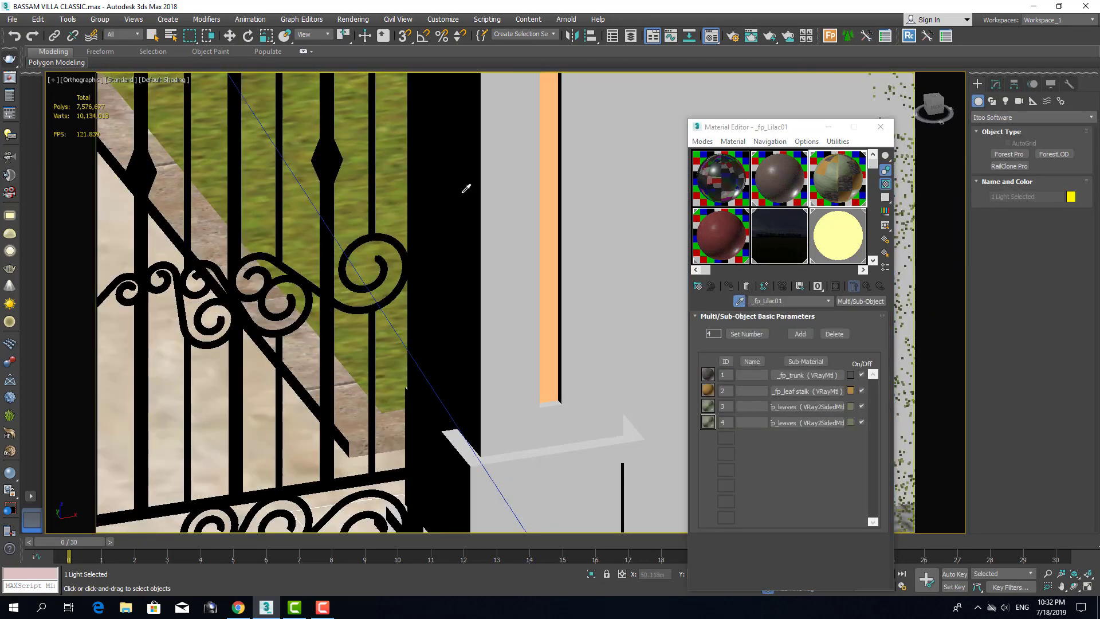
pyautogui.click(642, 363)
pyautogui.click(784, 394)
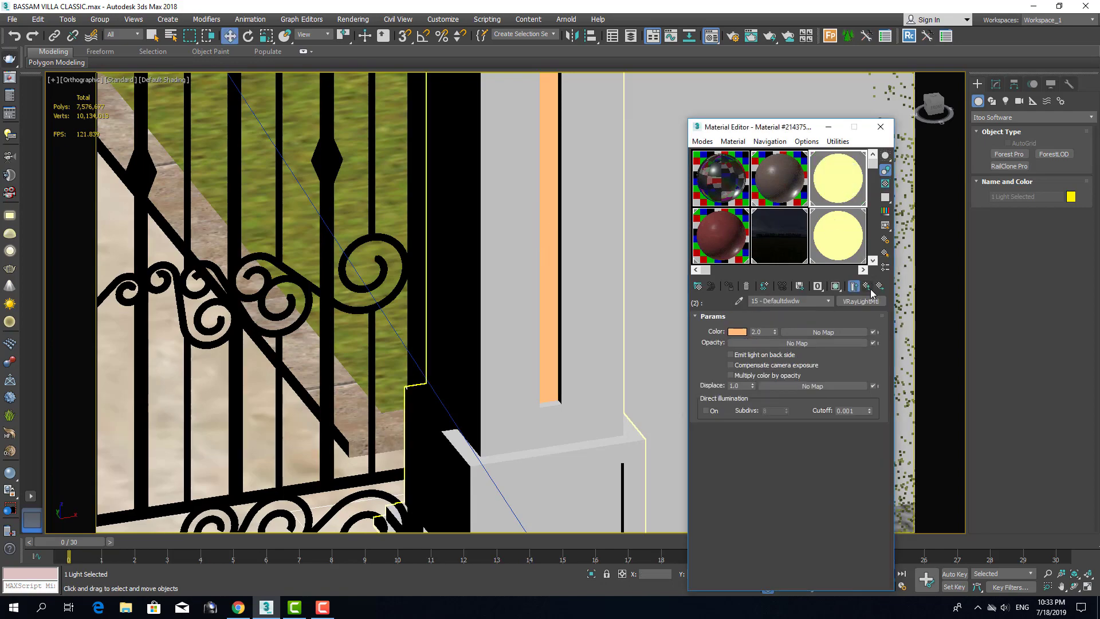
pyautogui.click(867, 286)
# Step: Turn on edged faces at the central arched window and inspect the light sub-material used there
pyautogui.scroll(-10, 479, 229)
pyautogui.scroll(12, 479, 193)
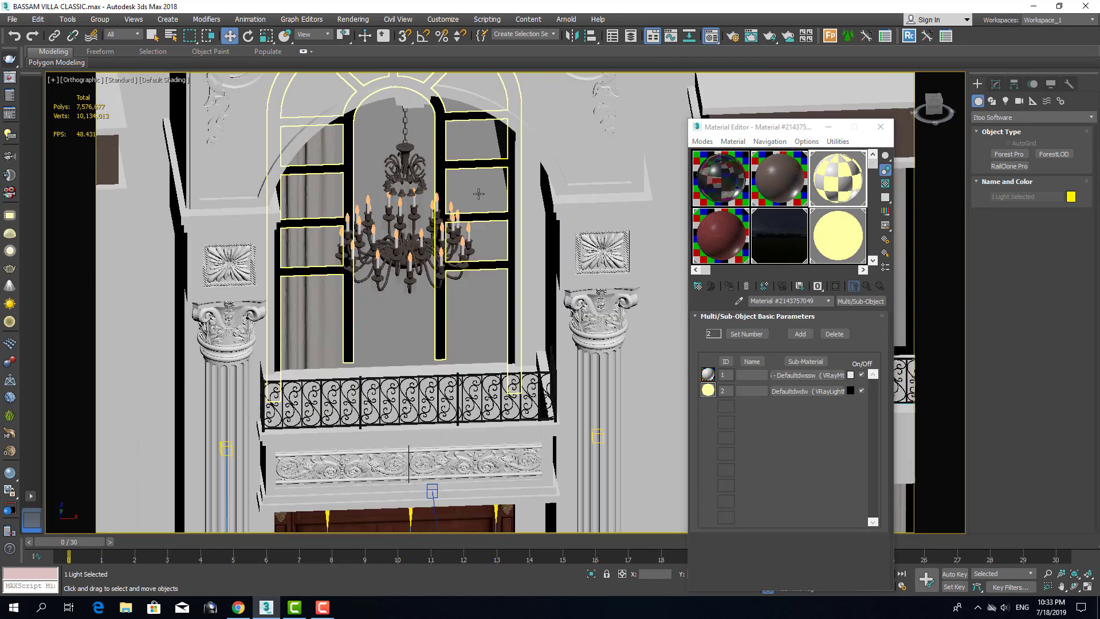
pyautogui.scroll(6, 443, 227)
pyautogui.click(444, 227)
pyautogui.rightClick(443, 226)
pyautogui.press('F3')
pyautogui.press('F3')
pyautogui.press('F4')
pyautogui.moveTo(465, 300); pyautogui.dragTo(443, 319, button='middle')
pyautogui.scroll(4, 475, 305)
pyautogui.click(808, 391)
# Step: Switch to the perspective view and sample the material of the middle recessed spotlight above the entrance door
pyautogui.scroll(-10, 533, 312)
pyautogui.click(575, 366)
pyautogui.press('p')
pyautogui.press('z')
pyautogui.scroll(5, 487, 359)
pyautogui.rightClick(484, 356)
pyautogui.click(479, 349)
pyautogui.scroll(3, 479, 349)
pyautogui.keyDown('alt'); pyautogui.moveTo(474, 270); pyautogui.dragTo(504, 231, button='middle'); pyautogui.keyUp('alt')
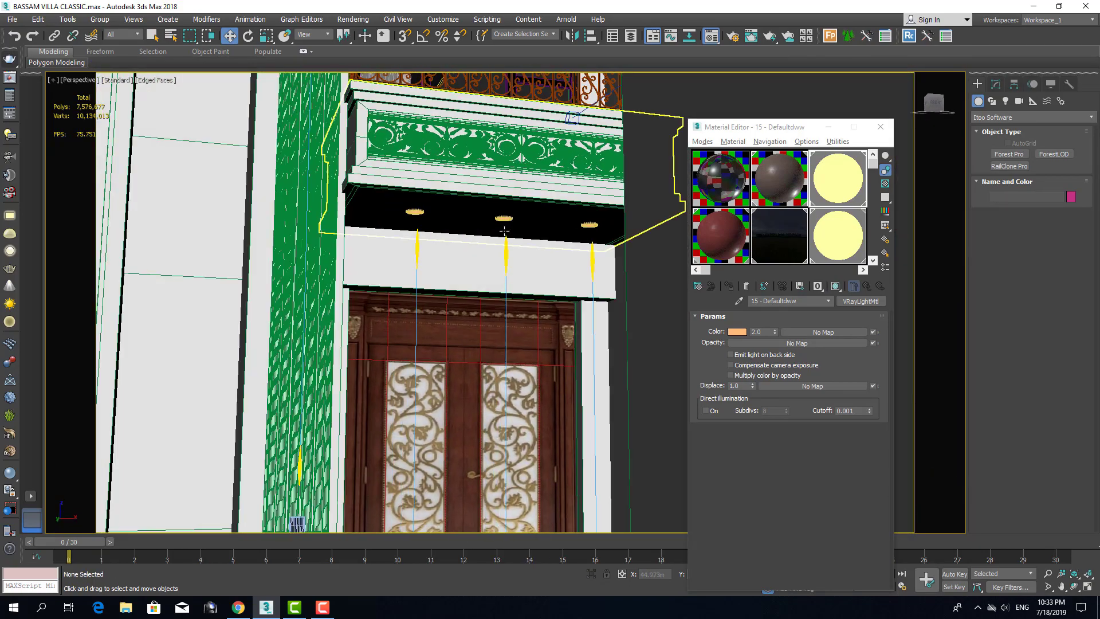
pyautogui.click(504, 219)
pyautogui.scroll(8, 505, 224)
pyautogui.scroll(-3, 528, 262)
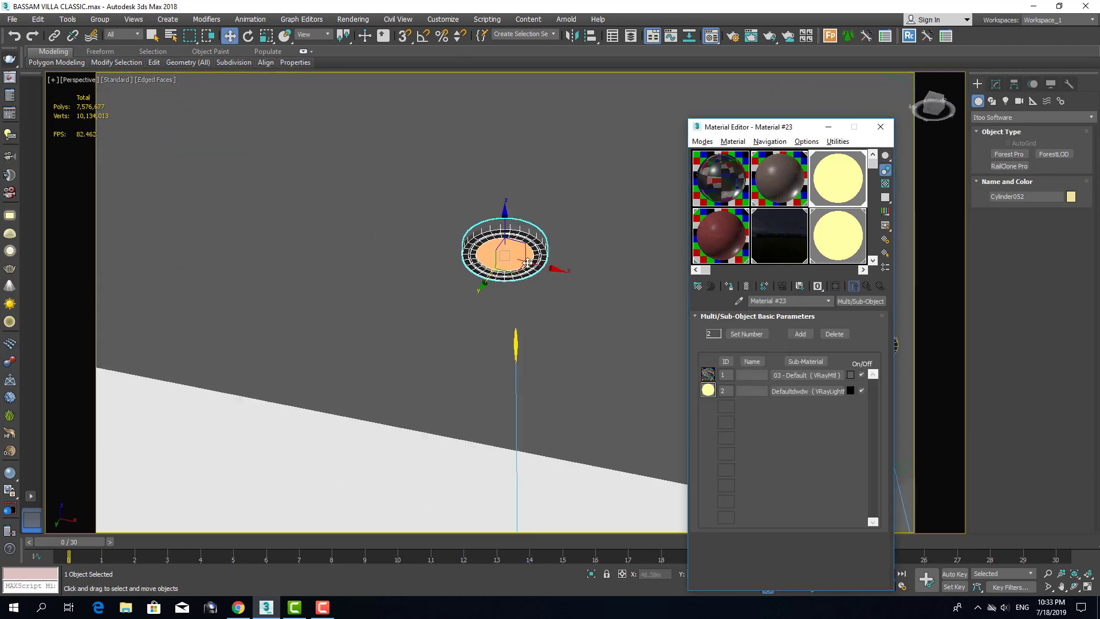
# Step: Set the intensity of the middle photometric light above the entrance door to 320 lm
pyautogui.scroll(-5, 528, 263)
pyautogui.scroll(-5, 567, 352)
pyautogui.moveTo(567, 352); pyautogui.dragTo(459, 352, button='middle')
pyautogui.click(442, 287)
pyautogui.scroll(-5, 396, 350)
pyautogui.scroll(3, 385, 356)
pyautogui.click(996, 84)
pyautogui.scroll(-5, 1023, 438)
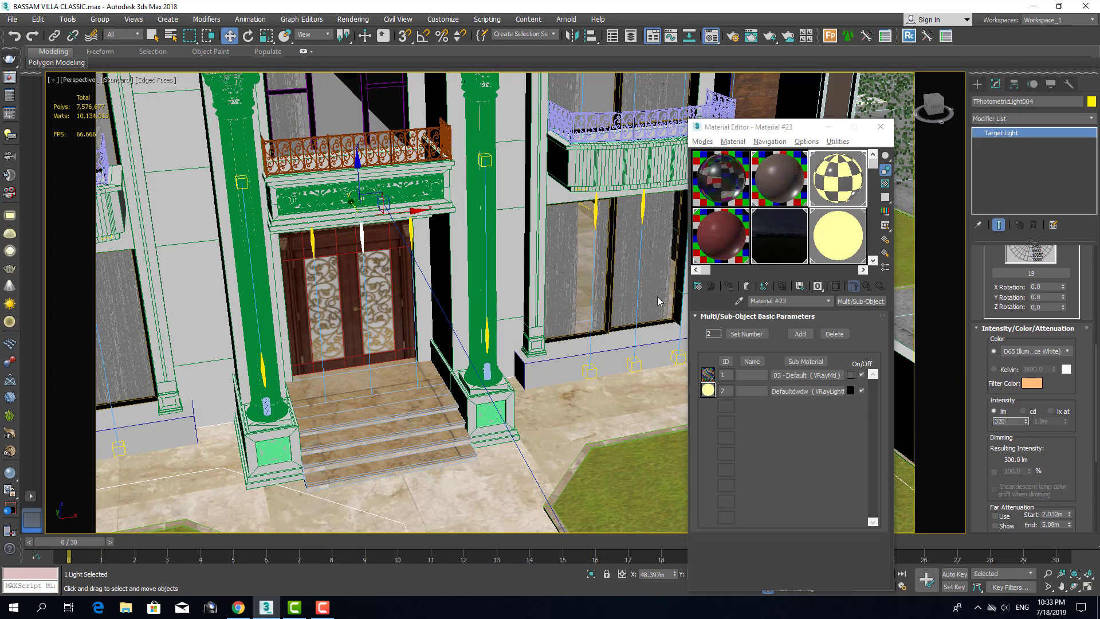
pyautogui.press('Return')
# Step: Select the photometric light under the curved balcony beside the entrance and check its intensity settings
pyautogui.keyDown('alt'); pyautogui.moveTo(659, 301); pyautogui.dragTo(659, 270, button='middle'); pyautogui.keyUp('alt')
pyautogui.click(126, 70)
pyautogui.keyDown('alt'); pyautogui.moveTo(436, 309); pyautogui.dragTo(378, 346, button='middle'); pyautogui.keyUp('alt')
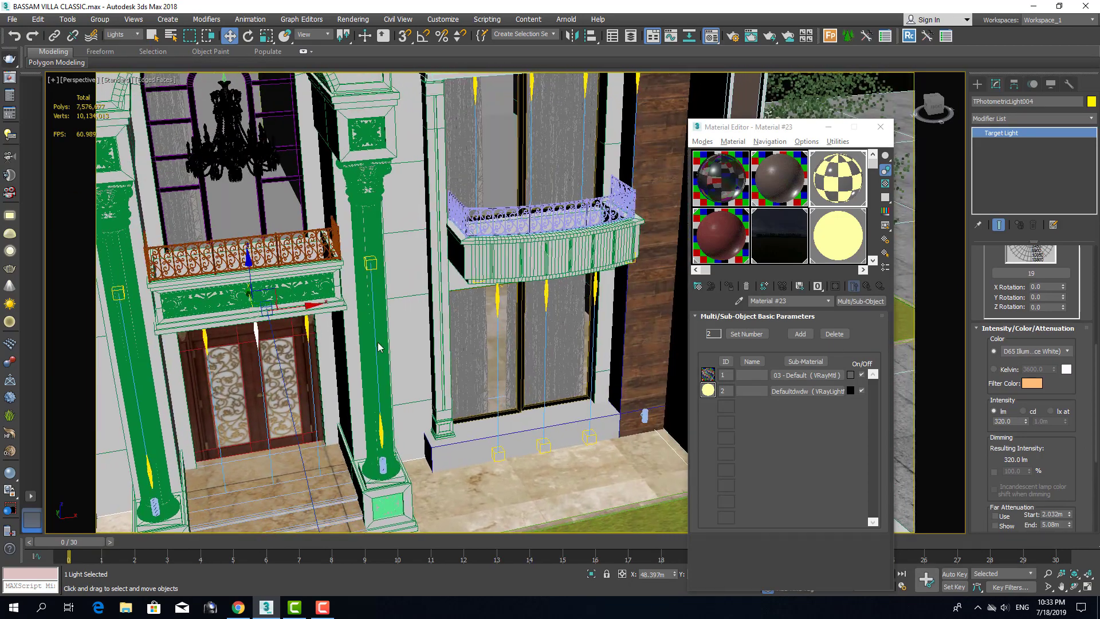
pyautogui.click(498, 297)
pyautogui.scroll(-10, 498, 297)
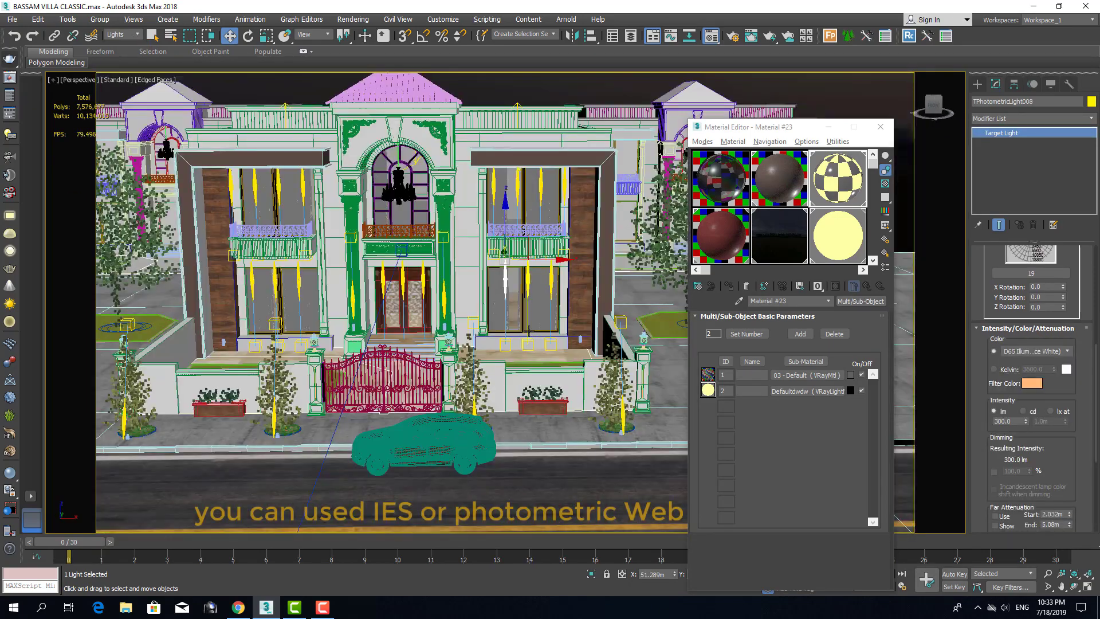
# Step: Turn off edged faces and look over the lights on the villa's facade up close
pyautogui.scroll(10, 523, 309)
pyautogui.press('F4')
pyautogui.scroll(-4, 511, 301)
pyautogui.moveTo(510, 301)
pyautogui.keyDown('alt'); pyautogui.mouseDown(button='middle')
pyautogui.moveTo(508, 339)
pyautogui.moveTo(445, 256)
pyautogui.moveTo(493, 386)
pyautogui.moveTo(485, 470)
pyautogui.mouseUp(button='middle'); pyautogui.keyUp('alt')
pyautogui.scroll(4, 446, 256)
pyautogui.scroll(-5, 446, 256)
pyautogui.scroll(2, 487, 315)
pyautogui.click(486, 315)
pyautogui.scroll(5, 487, 315)
pyautogui.scroll(-9, 486, 315)
# Step: Select the VRay plane light behind the roof parapet and review its size, multiplier and colour
pyautogui.keyDown('alt'); pyautogui.moveTo(487, 315); pyautogui.dragTo(512, 338, button='middle'); pyautogui.keyUp('alt')
pyautogui.moveTo(511, 338); pyautogui.dragTo(587, 344, button='middle')
pyautogui.click(541, 219)
pyautogui.keyDown('alt'); pyautogui.moveTo(541, 219); pyautogui.dragTo(481, 236, button='middle'); pyautogui.keyUp('alt')
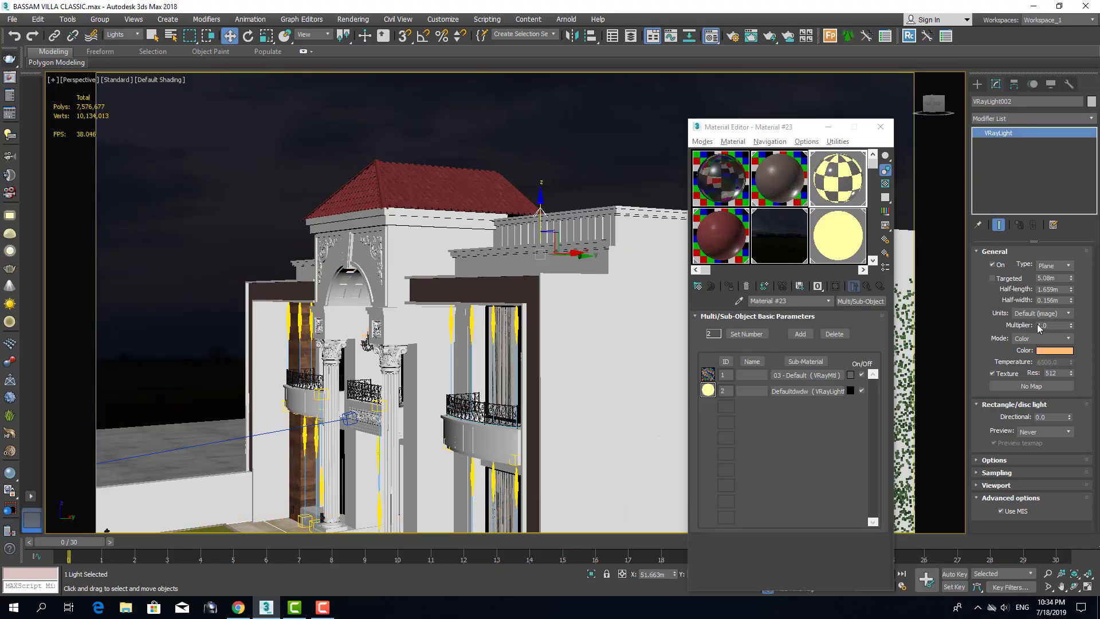
pyautogui.keyDown('alt'); pyautogui.moveTo(482, 321); pyautogui.dragTo(538, 308, button='middle'); pyautogui.keyUp('alt')
# Step: Select the VRay plane light at the chandelier in the central arched window and review its settings
pyautogui.scroll(-4, 539, 309)
pyautogui.moveTo(329, 405); pyautogui.dragTo(450, 314, button='middle')
pyautogui.scroll(8, 442, 334)
pyautogui.click(450, 314)
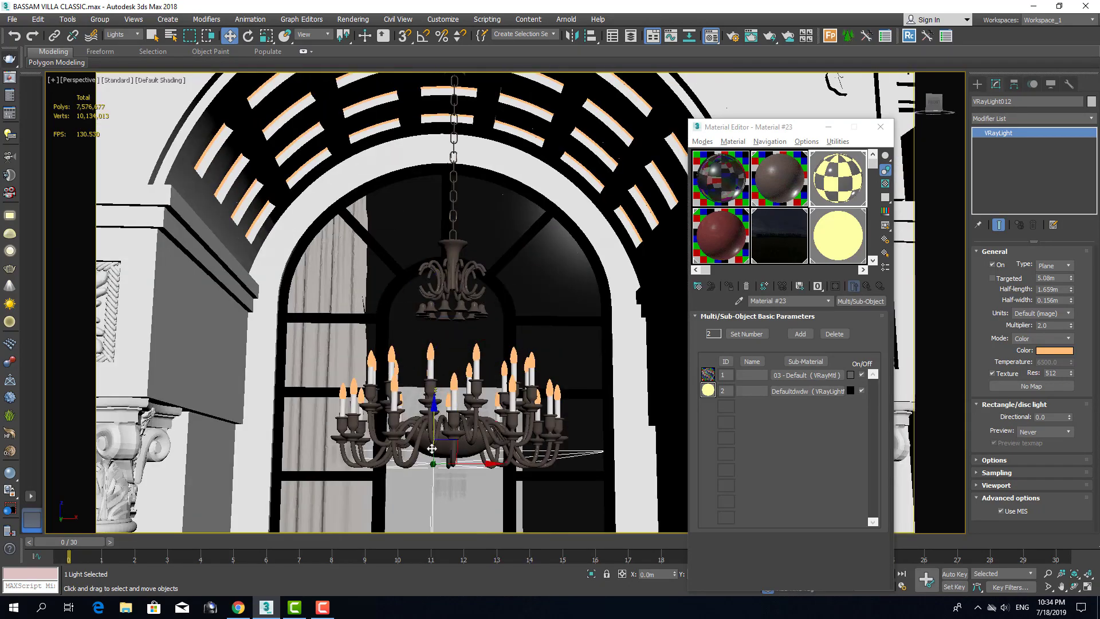
# Step: Select the VRay plane light behind the upper balcony window's curtains and review its settings
pyautogui.scroll(-6, 432, 448)
pyautogui.scroll(10, 516, 262)
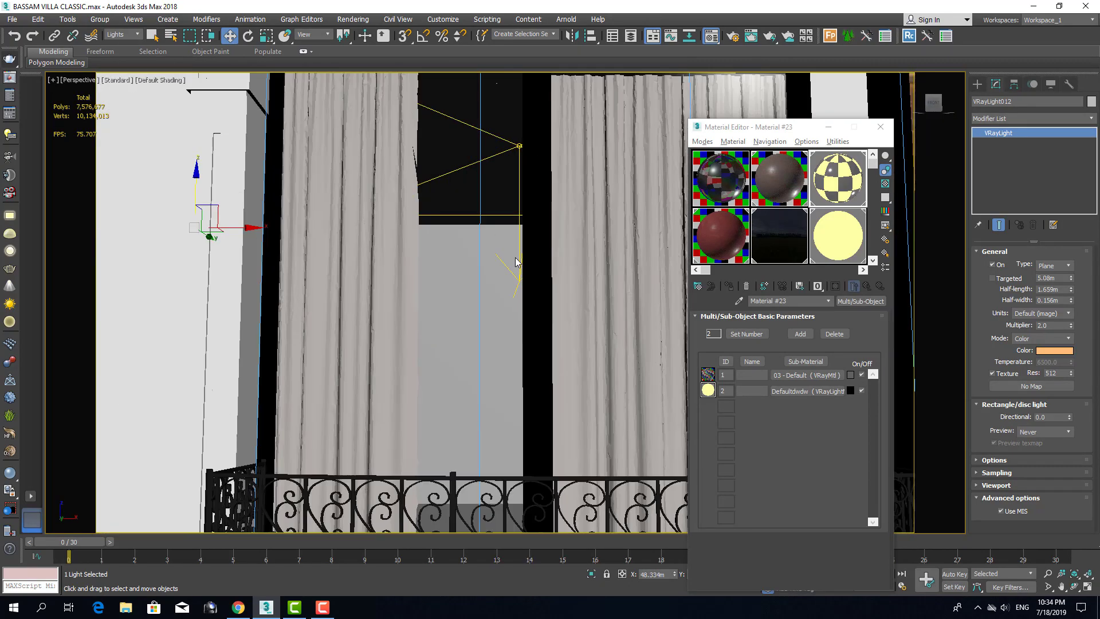
pyautogui.click(515, 262)
pyautogui.scroll(-8, 515, 262)
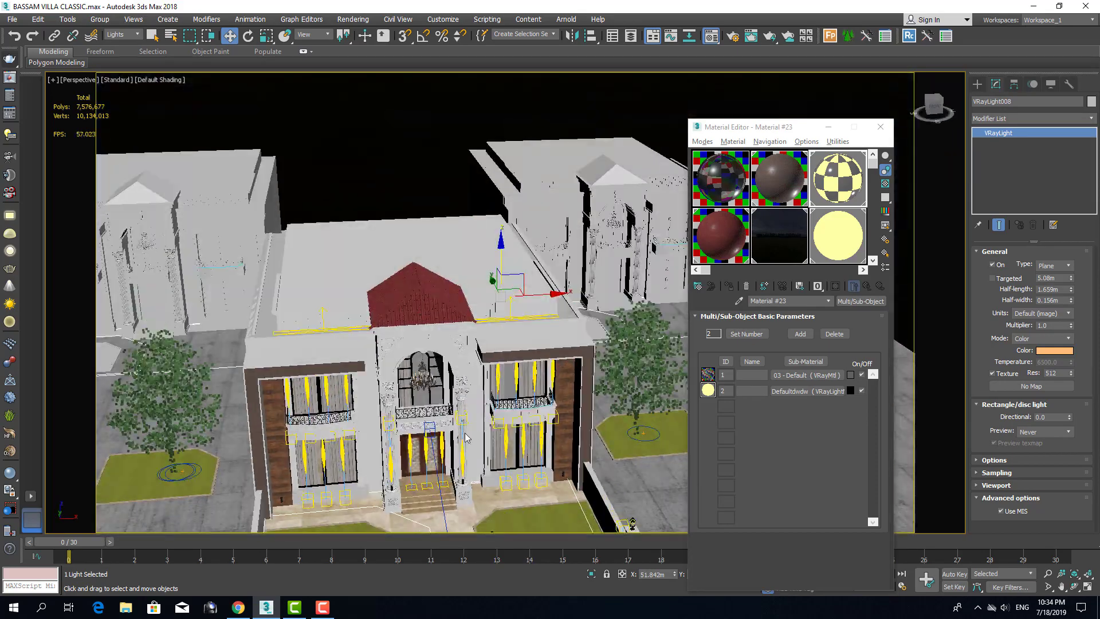
# Step: Examine the slotted vault of the central arch and open its second sub-material, the VRayLightMtl, to review colour and multiplier
pyautogui.scroll(12, 465, 439)
pyautogui.scroll(-3, 423, 382)
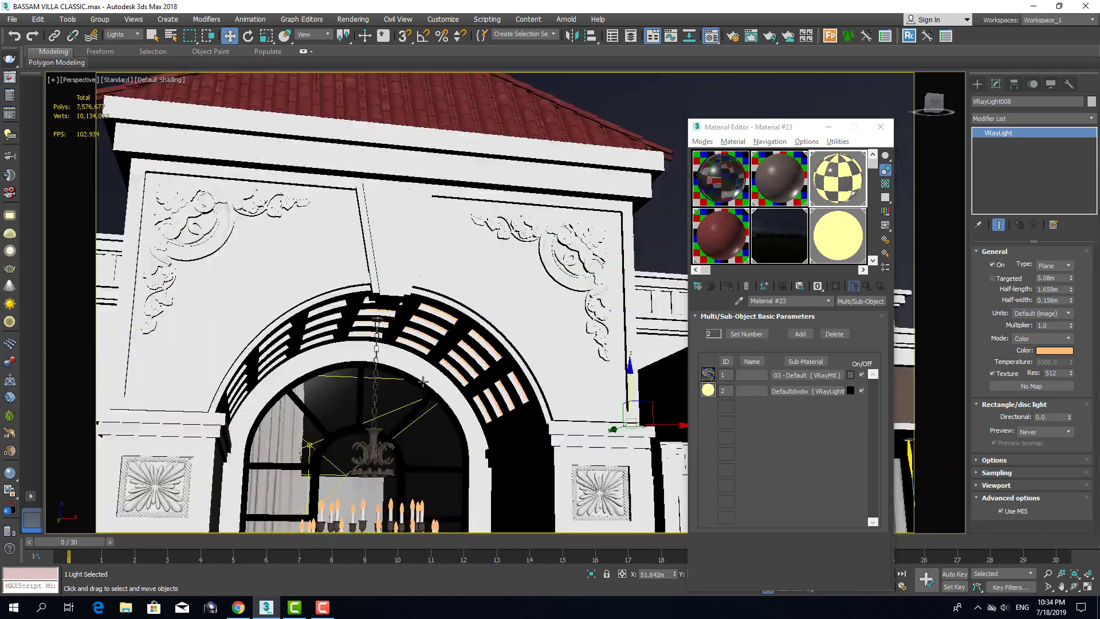
pyautogui.keyDown('alt'); pyautogui.moveTo(423, 382); pyautogui.dragTo(452, 359, button='middle'); pyautogui.keyUp('alt')
pyautogui.click(809, 391)
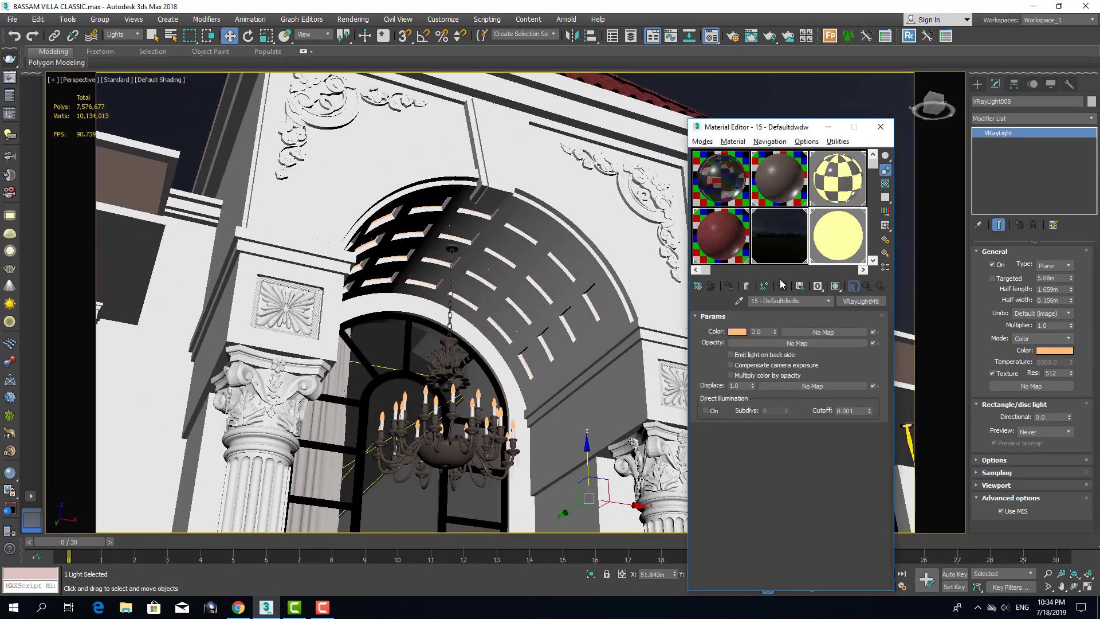
# Step: Set the selection filter to All and sample the arch's material into the Material Editor to review its first sub-material
pyautogui.click(113, 38)
pyautogui.click(114, 45)
pyautogui.click(739, 302)
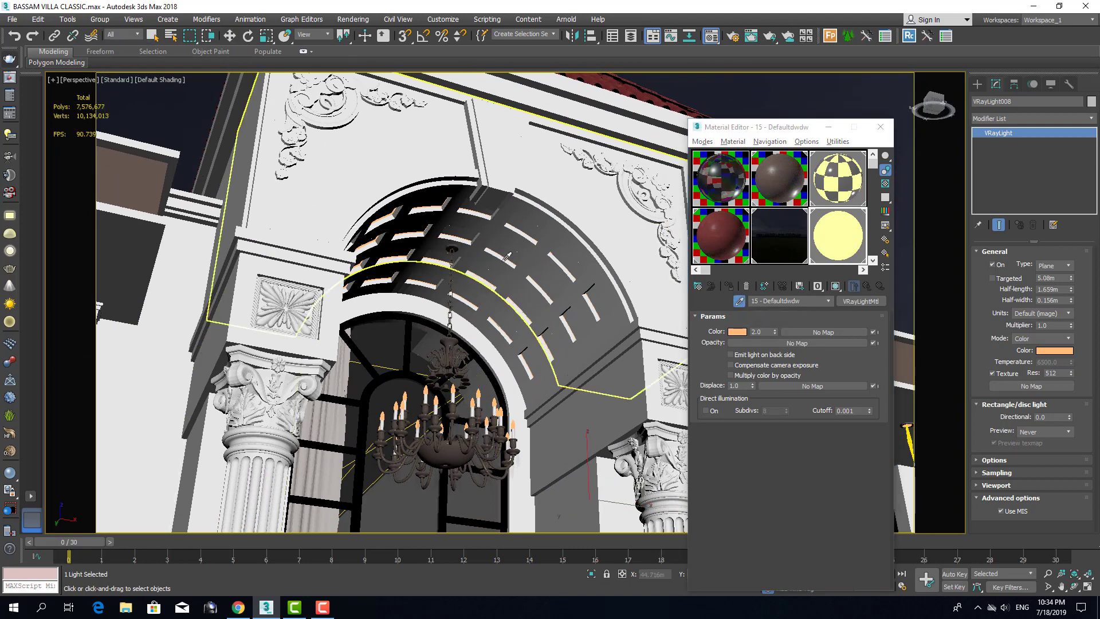
pyautogui.click(519, 261)
pyautogui.click(813, 375)
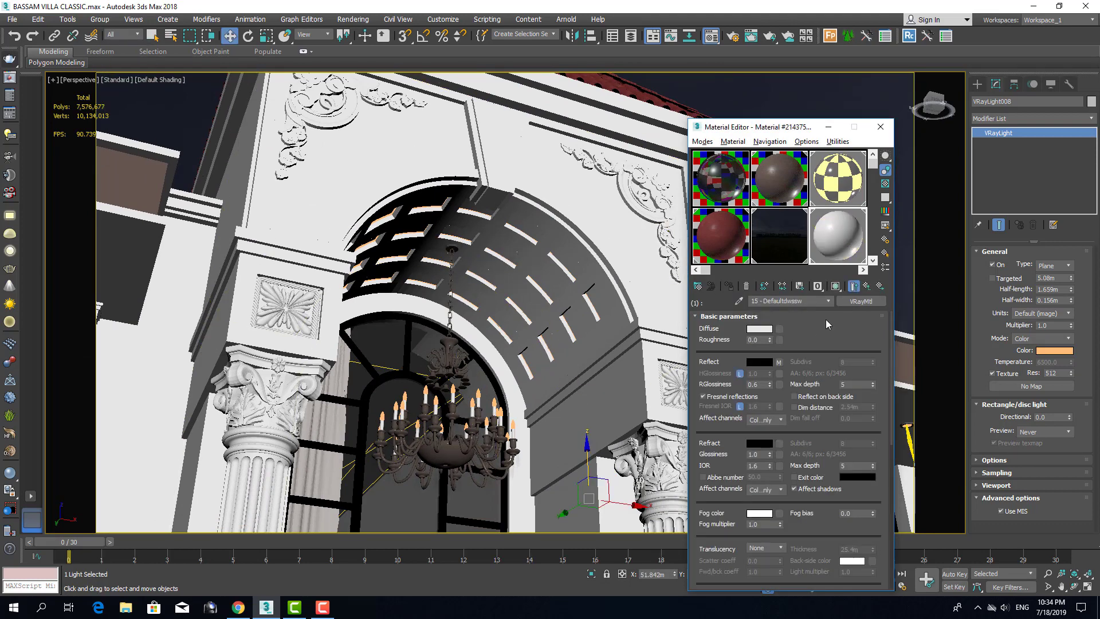
pyautogui.click(887, 188)
pyautogui.doubleClick(839, 235)
pyautogui.click(509, 151)
pyautogui.click(693, 80)
pyautogui.scroll(-4, 506, 261)
pyautogui.moveTo(506, 261)
pyautogui.mouseDown(button='middle')
pyautogui.moveTo(508, 285)
pyautogui.moveTo(496, 274)
pyautogui.mouseUp(button='middle')
pyautogui.click(881, 128)
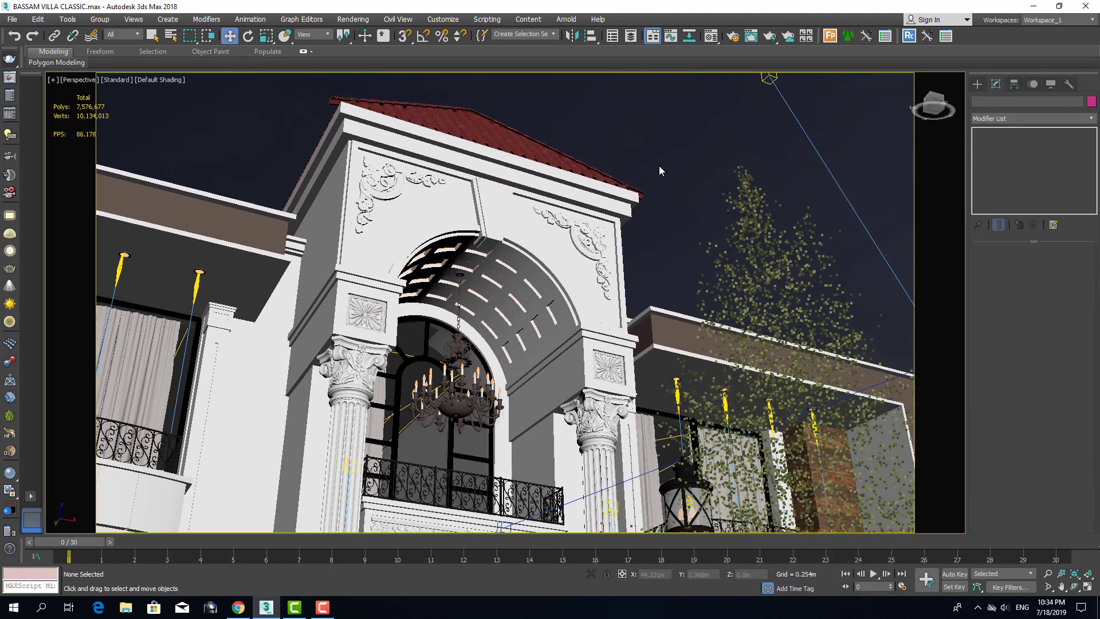
# Step: Test-render the perspective view of the upper arch, inspect its glowing slots up close, and cancel the render
pyautogui.keyDown('alt'); pyautogui.moveTo(659, 170); pyautogui.dragTo(682, 161, button='middle'); pyautogui.keyUp('alt')
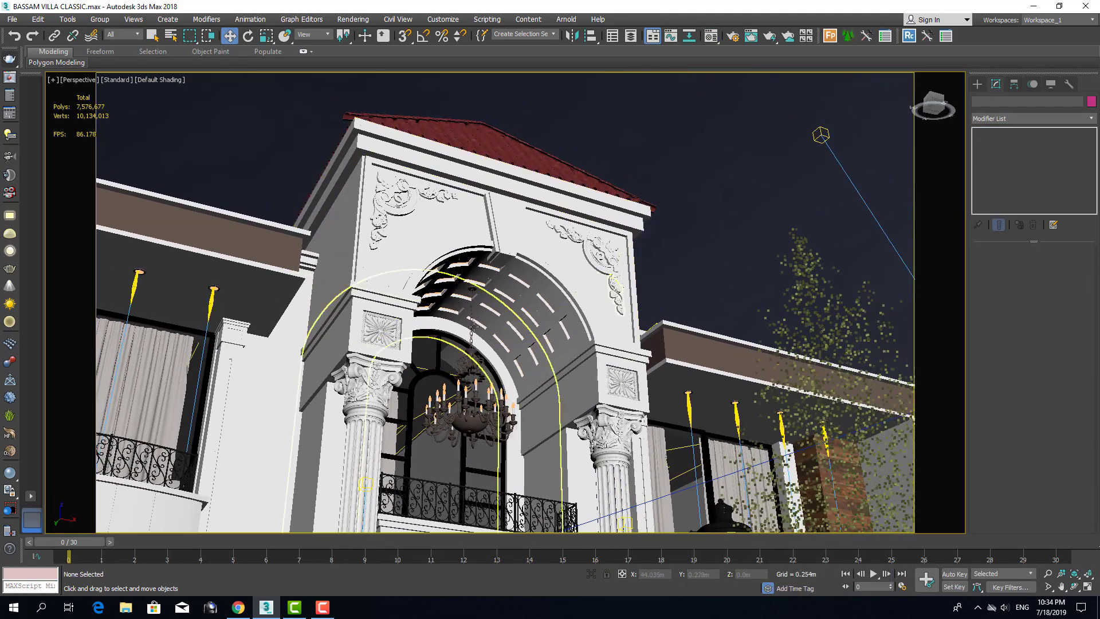
pyautogui.click(8, 61)
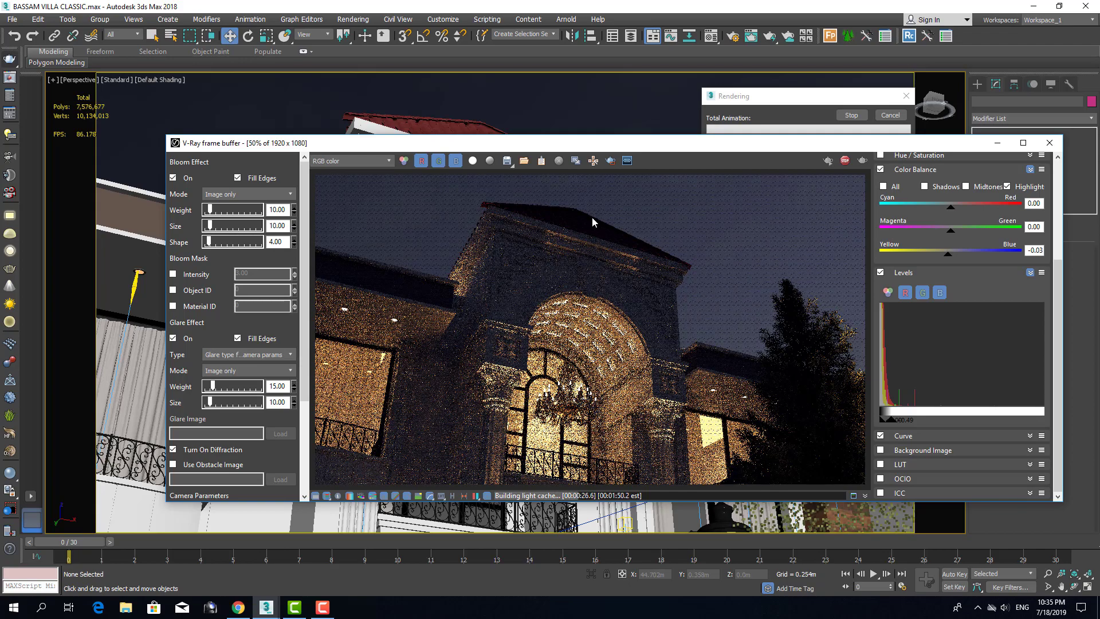
pyautogui.doubleClick(642, 237)
pyautogui.moveTo(642, 233); pyautogui.dragTo(576, 342, button='middle')
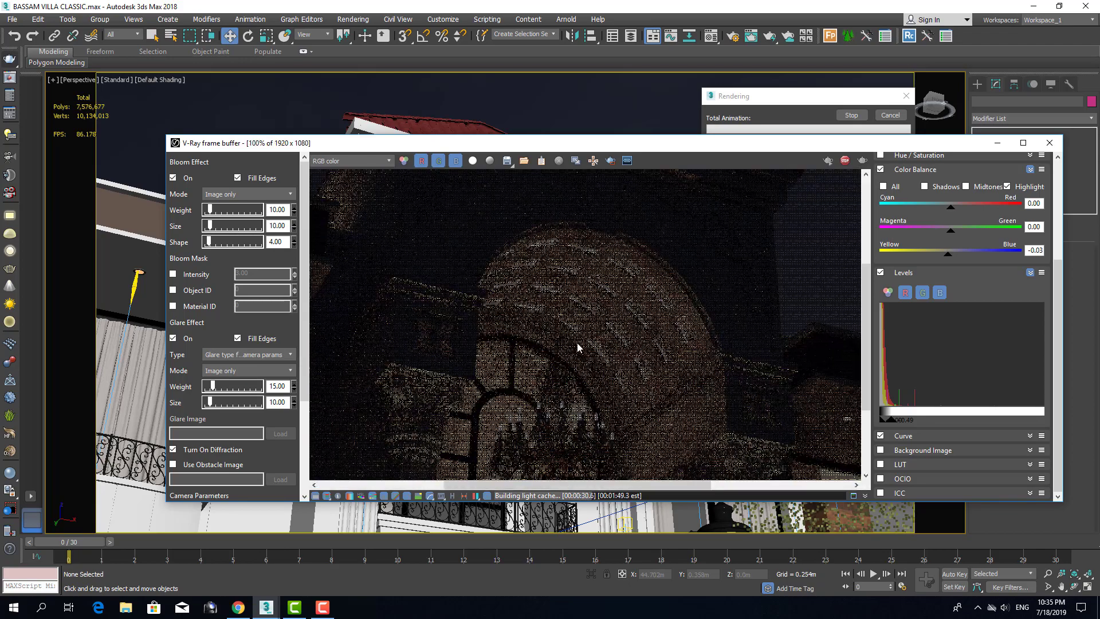
pyautogui.scroll(-1, 611, 273)
pyautogui.click(891, 117)
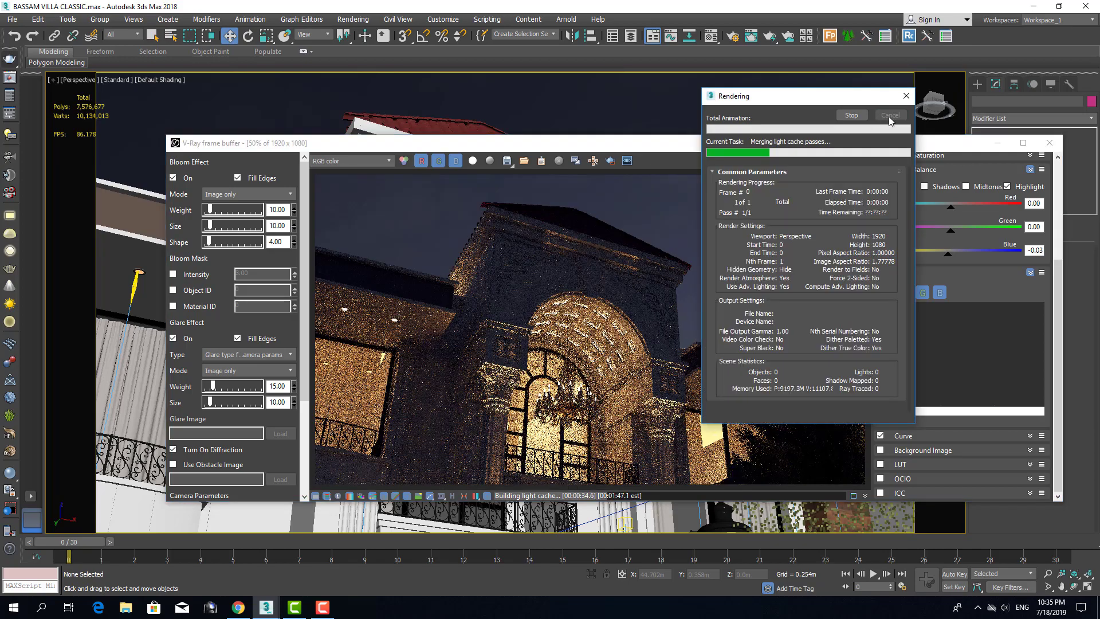
pyautogui.click(1051, 143)
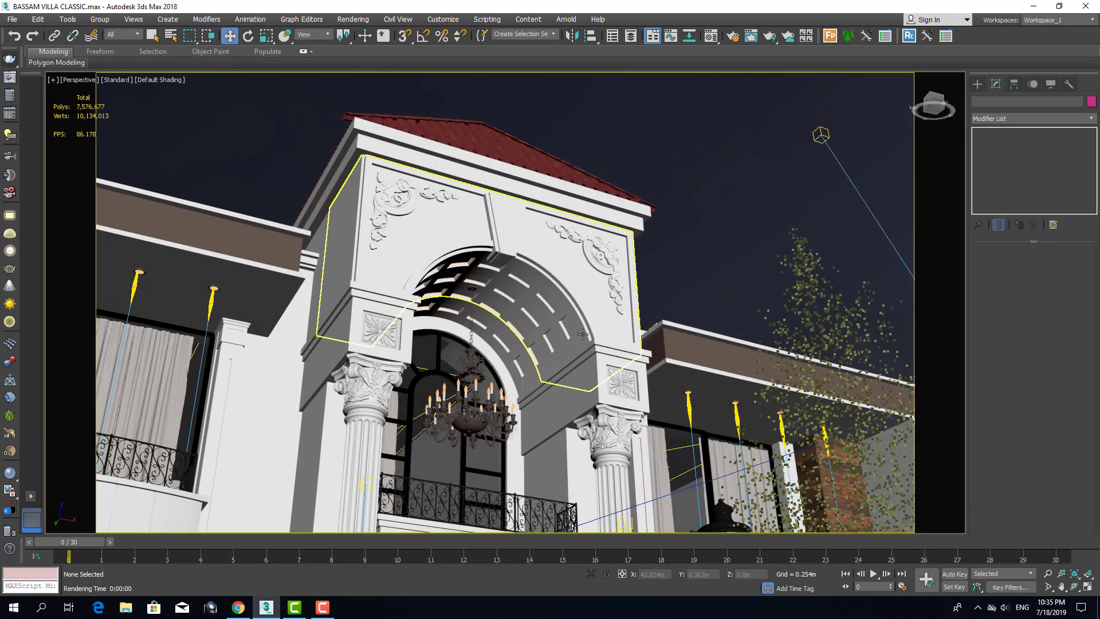
# Step: Look over the trees, planters and spotlights along the front wall
pyautogui.scroll(-4, 570, 373)
pyautogui.keyDown('alt'); pyautogui.moveTo(570, 373); pyautogui.dragTo(516, 258, button='middle'); pyautogui.keyUp('alt')
pyautogui.keyDown('alt'); pyautogui.moveTo(515, 258); pyautogui.dragTo(440, 187, button='middle'); pyautogui.keyUp('alt')
pyautogui.scroll(-2, 594, 388)
pyautogui.scroll(5, 593, 388)
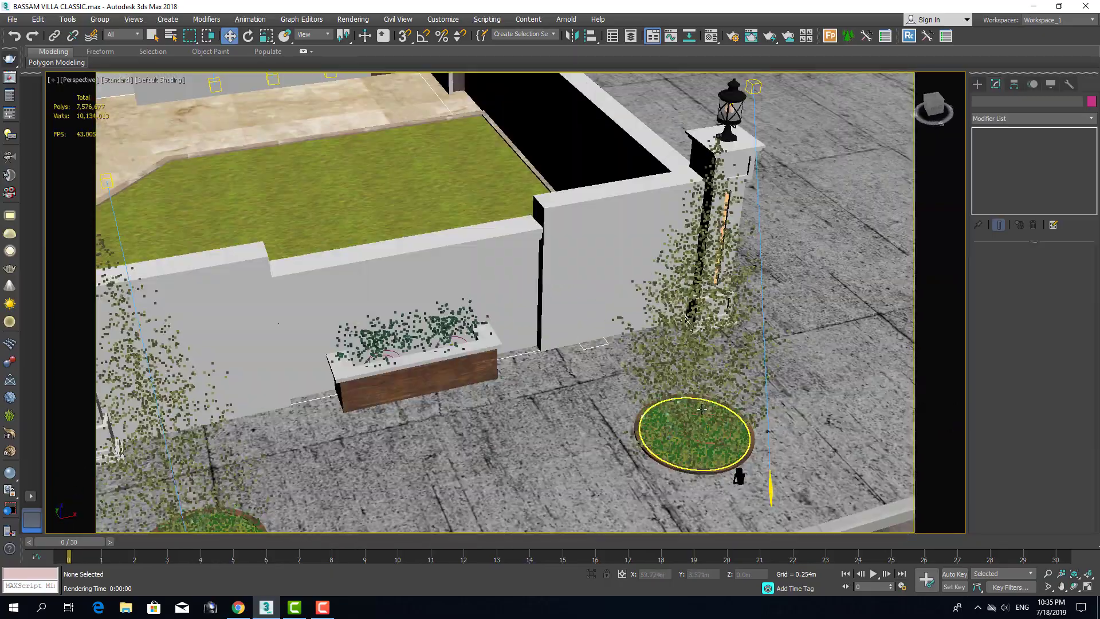
pyautogui.click(729, 357)
pyautogui.scroll(-5, 990, 339)
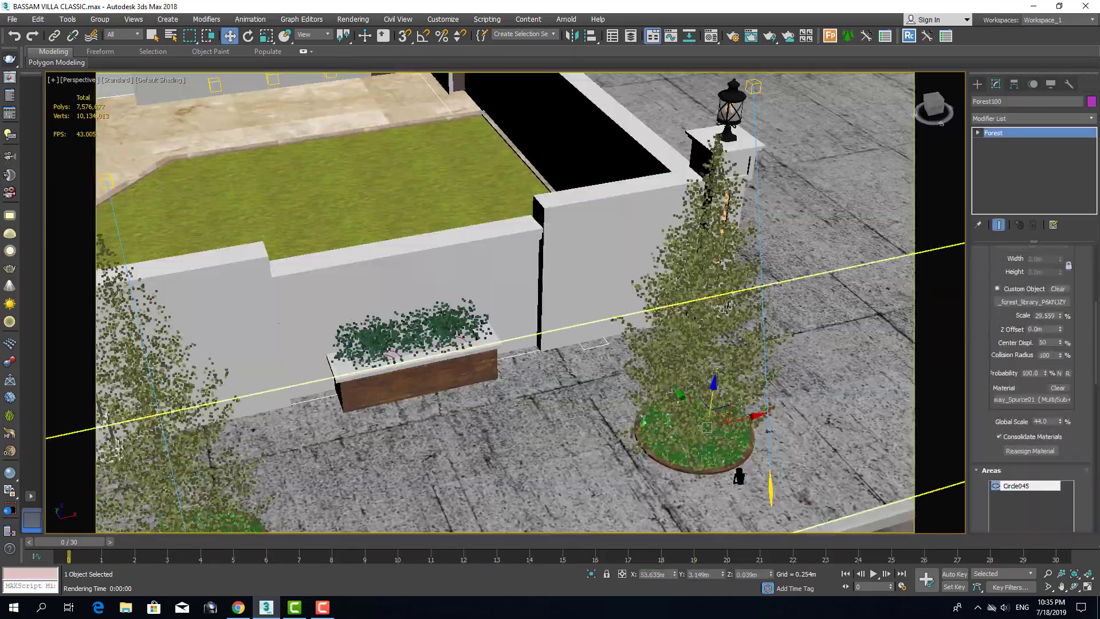
pyautogui.scroll(-5, 676, 309)
pyautogui.moveTo(676, 309); pyautogui.dragTo(734, 316, button='middle')
pyautogui.moveTo(734, 315)
pyautogui.mouseDown(button='middle')
pyautogui.moveTo(728, 341)
pyautogui.moveTo(745, 328)
pyautogui.mouseUp(button='middle')
pyautogui.keyDown('alt'); pyautogui.moveTo(745, 327); pyautogui.dragTo(745, 298, button='middle'); pyautogui.keyUp('alt')
# Step: Select the target light above the cylinder fixture at the entrance column's base and review its colour and intensity
pyautogui.click(635, 432)
pyautogui.moveTo(636, 432); pyautogui.dragTo(372, 396, button='middle')
pyautogui.scroll(-1, 445, 282)
pyautogui.moveTo(372, 395); pyautogui.dragTo(378, 323, button='middle')
pyautogui.scroll(4, 655, 256)
pyautogui.click(669, 257)
pyautogui.moveTo(669, 258); pyautogui.dragTo(487, 290, button='middle')
pyautogui.scroll(4, 573, 324)
pyautogui.scroll(-2, 487, 290)
pyautogui.click(499, 266)
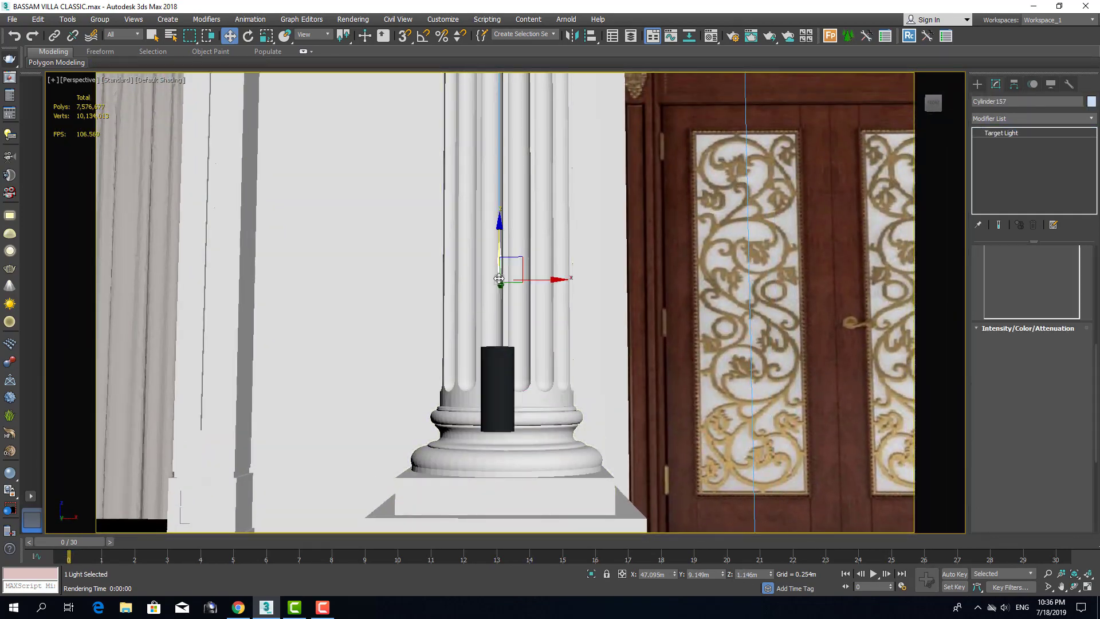
pyautogui.scroll(-6, 523, 360)
pyautogui.moveTo(523, 360); pyautogui.dragTo(523, 375)
pyautogui.keyDown('alt'); pyautogui.moveTo(585, 392); pyautogui.dragTo(728, 397, button='middle'); pyautogui.keyUp('alt')
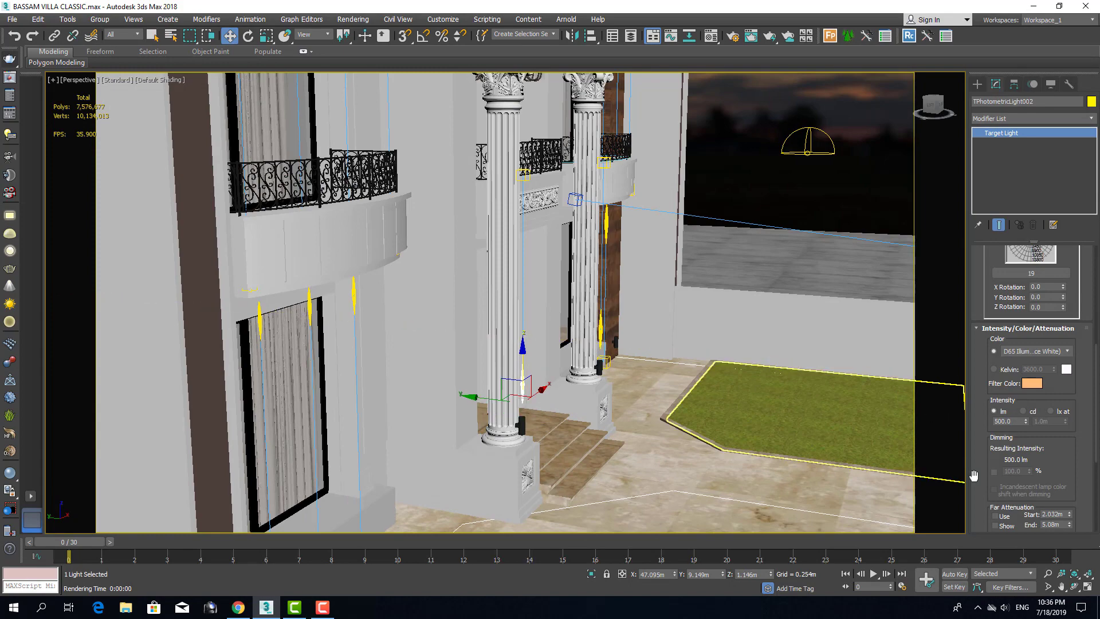
pyautogui.scroll(5, 1004, 343)
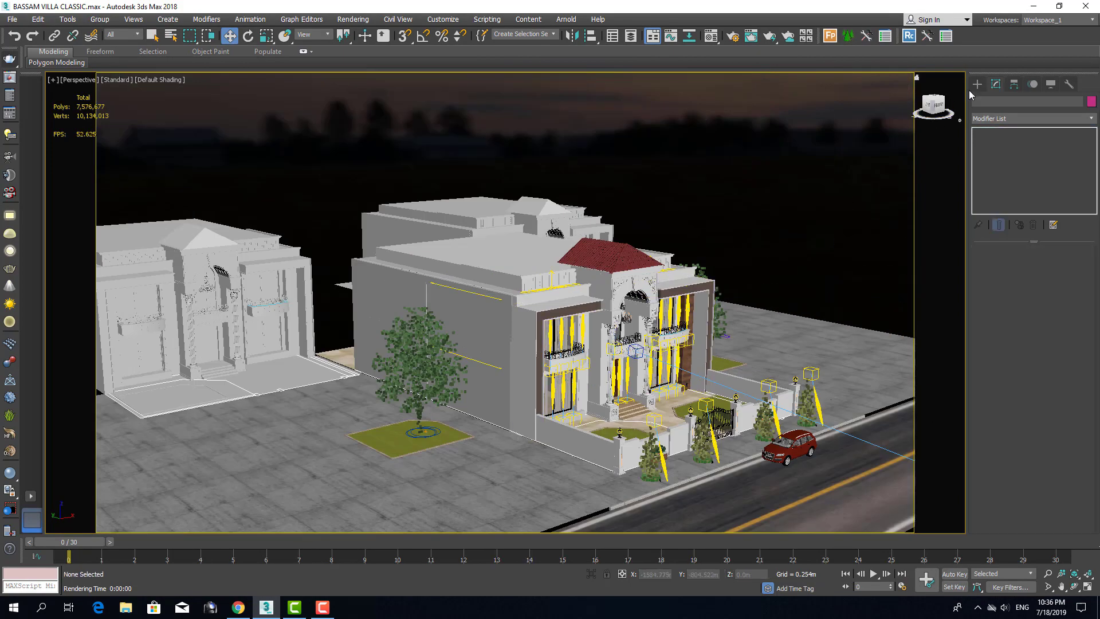
# Step: Bring the night sky into view and check the background option in the viewport configuration
pyautogui.click(978, 84)
pyautogui.keyDown('alt'); pyautogui.moveTo(648, 243); pyautogui.dragTo(676, 251, button='middle'); pyautogui.keyUp('alt')
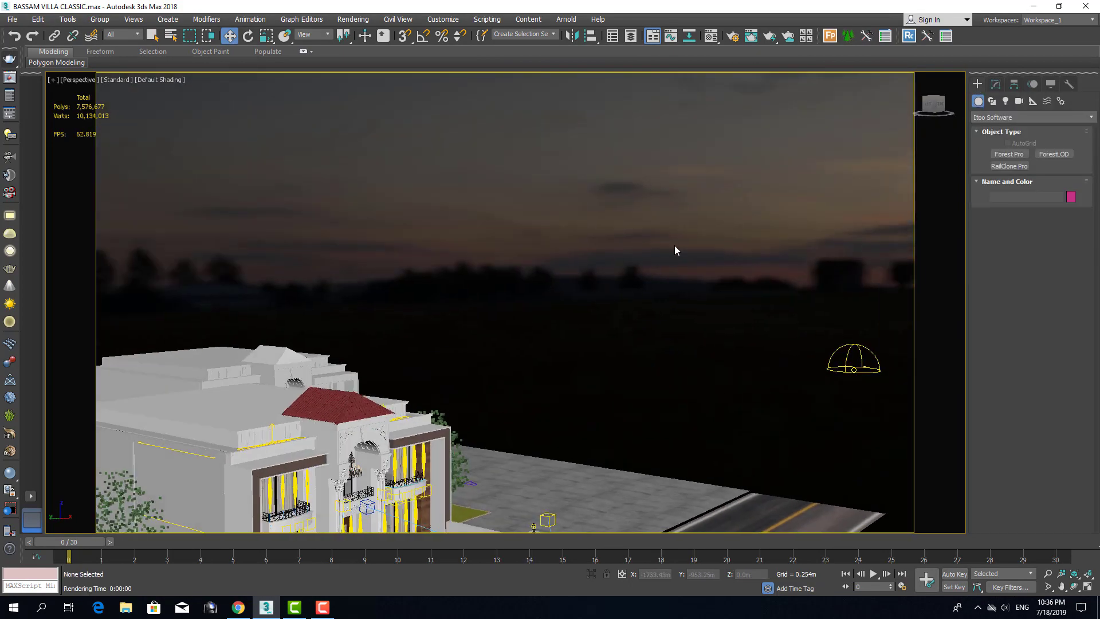
pyautogui.hotkey('alt', 'b')
pyautogui.click(646, 434)
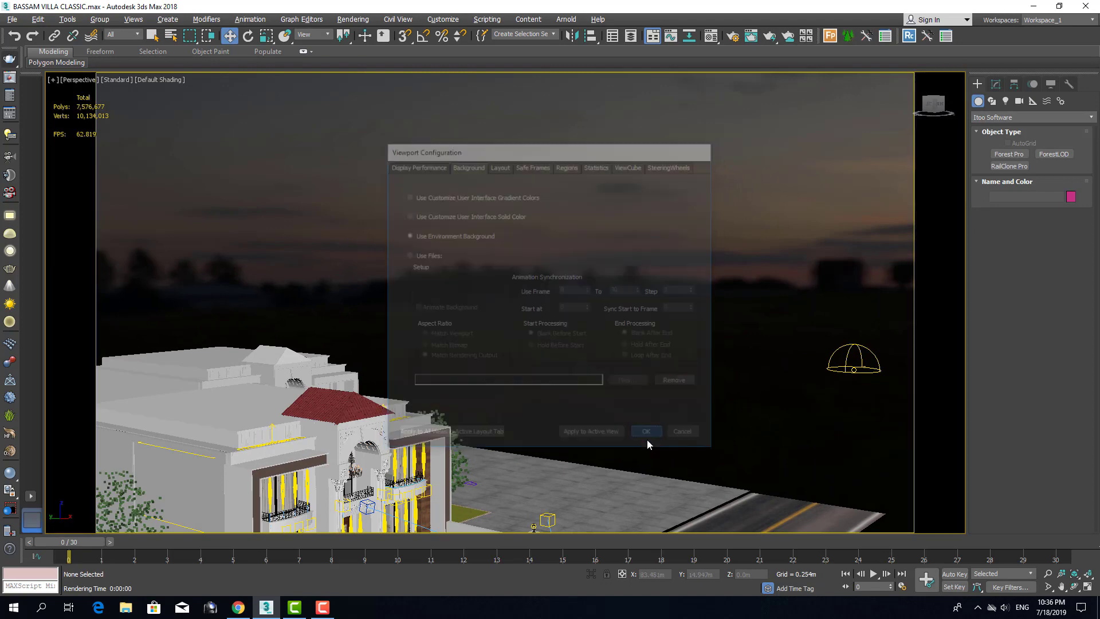
# Step: Review the scene's environment map and the VRayHDRI parameters in the Material Editor
pyautogui.press('8')
pyautogui.press('m')
pyautogui.click(785, 240)
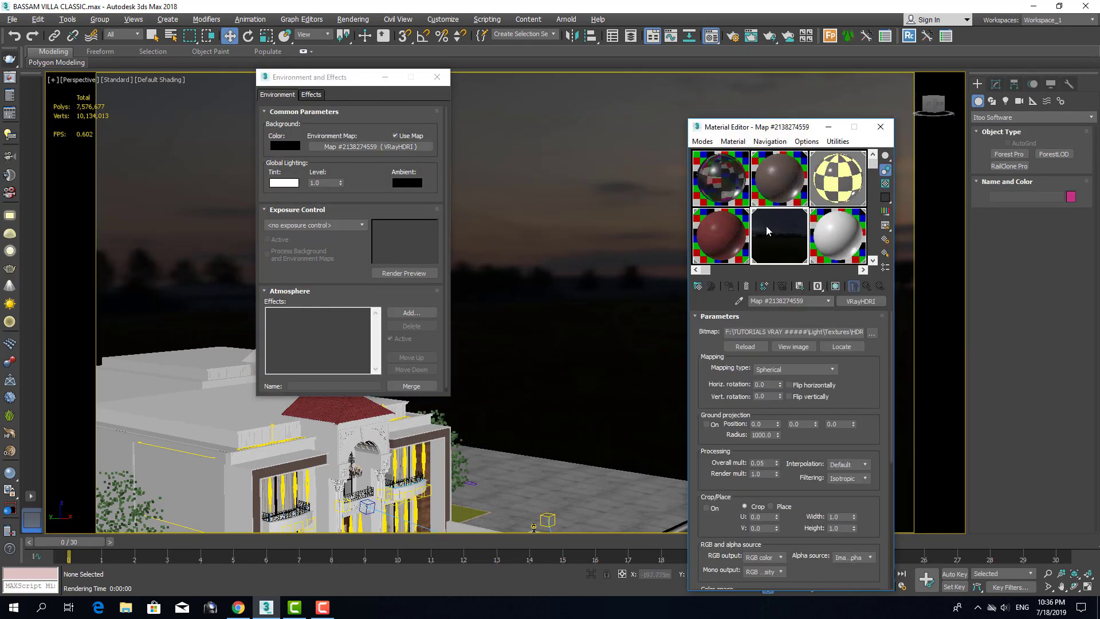
pyautogui.click(438, 77)
pyautogui.press('m')
# Step: Look over the villa's roof, return to the PhysCamera001 view and clear the selection
pyautogui.keyDown('alt'); pyautogui.moveTo(579, 288); pyautogui.dragTo(738, 238, button='middle'); pyautogui.keyUp('alt')
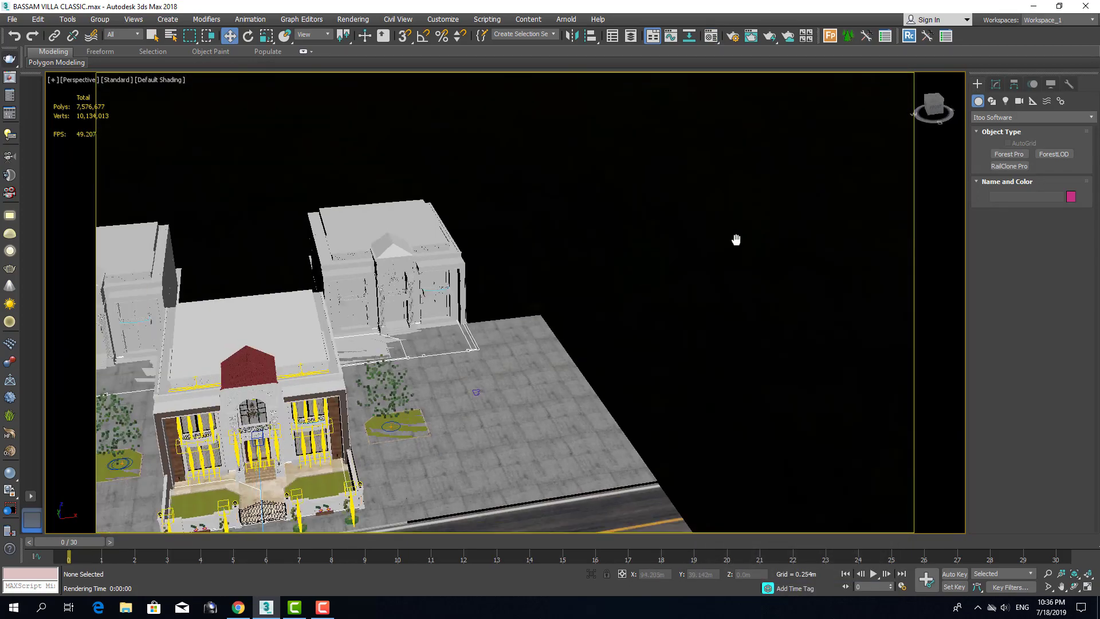
pyautogui.scroll(5, 373, 393)
pyautogui.scroll(10, 374, 392)
pyautogui.scroll(-13, 398, 381)
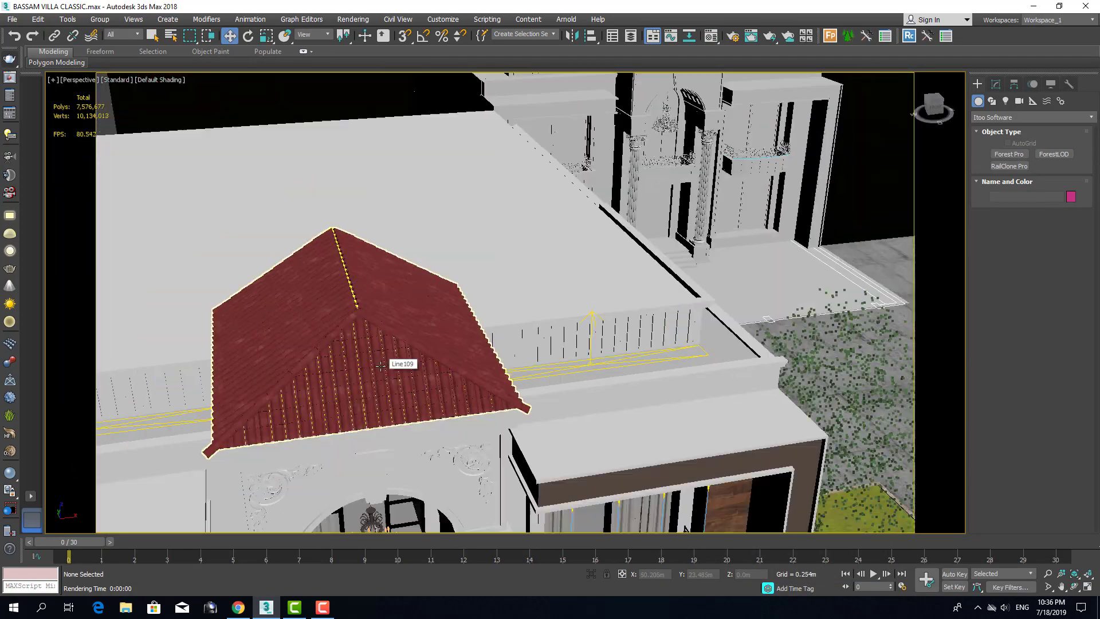
pyautogui.keyDown('alt'); pyautogui.moveTo(399, 381); pyautogui.dragTo(385, 338, button='middle'); pyautogui.keyUp('alt')
pyautogui.moveTo(385, 338); pyautogui.dragTo(494, 395, button='middle')
pyautogui.click(491, 401)
pyautogui.press('c')
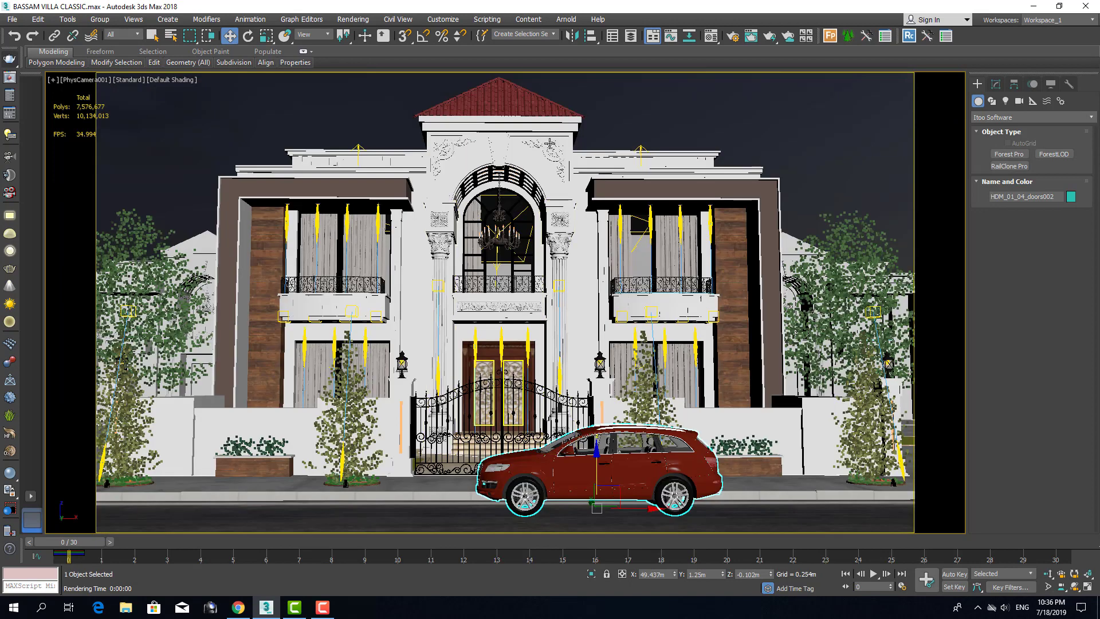
pyautogui.click(616, 115)
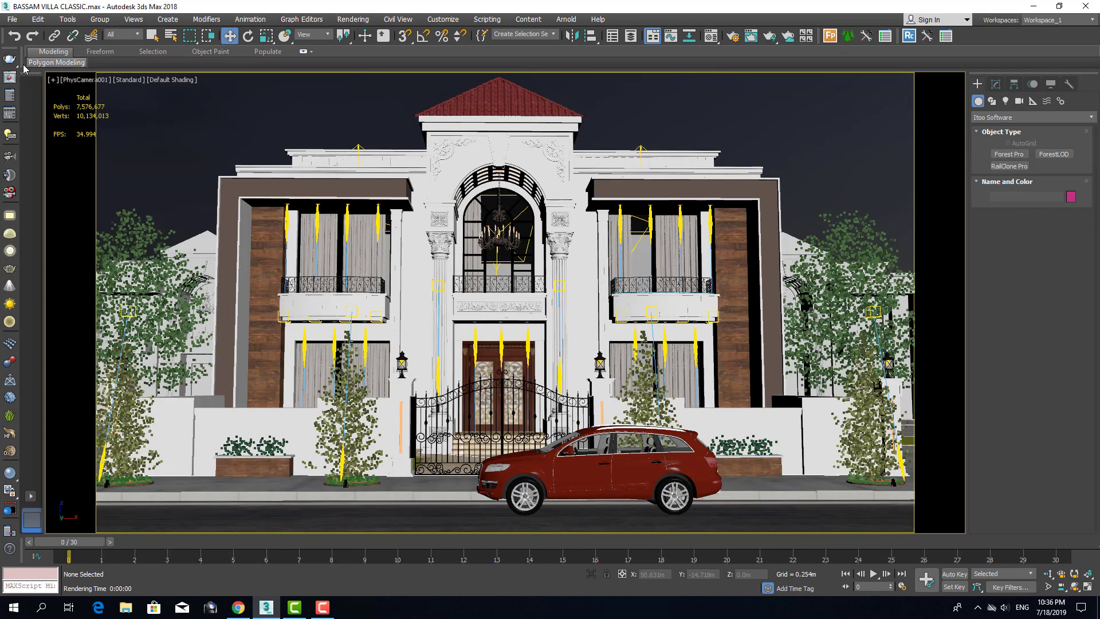
# Step: Review the output size and bucket image sampler settings in Render Setup, and cancel the trial render
pyautogui.click(353, 18)
pyautogui.click(372, 80)
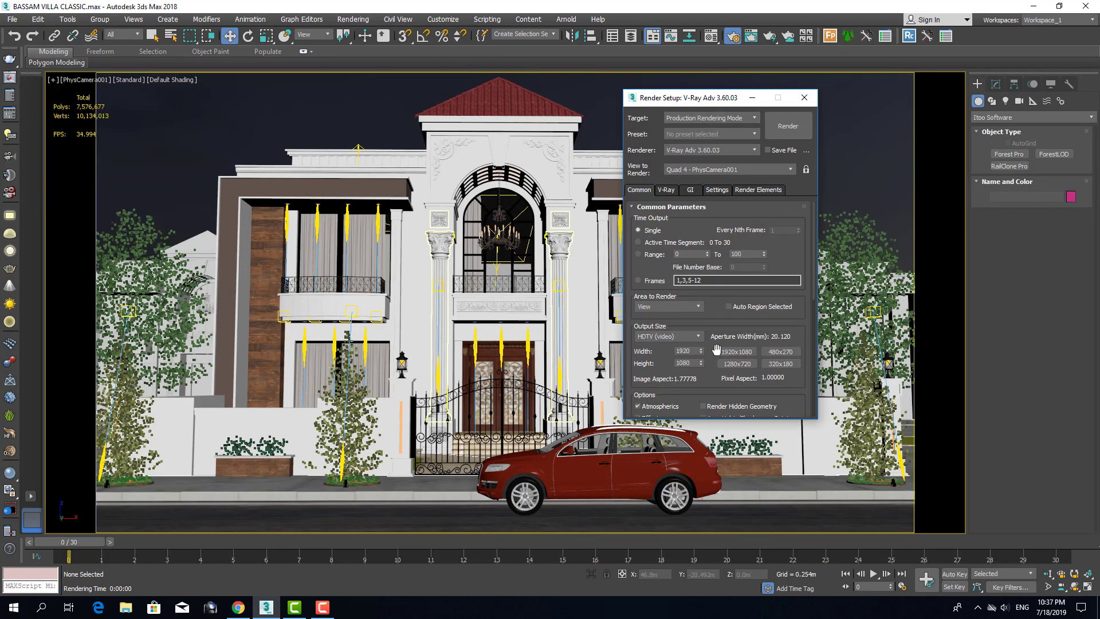
pyautogui.scroll(-5, 651, 269)
pyautogui.click(666, 190)
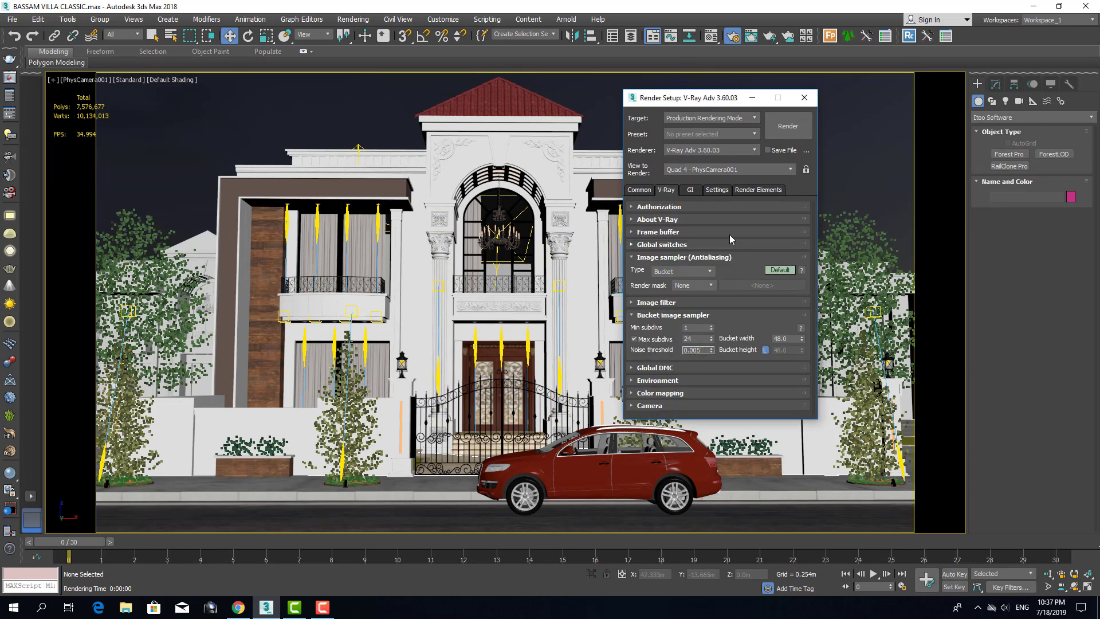
pyautogui.click(639, 190)
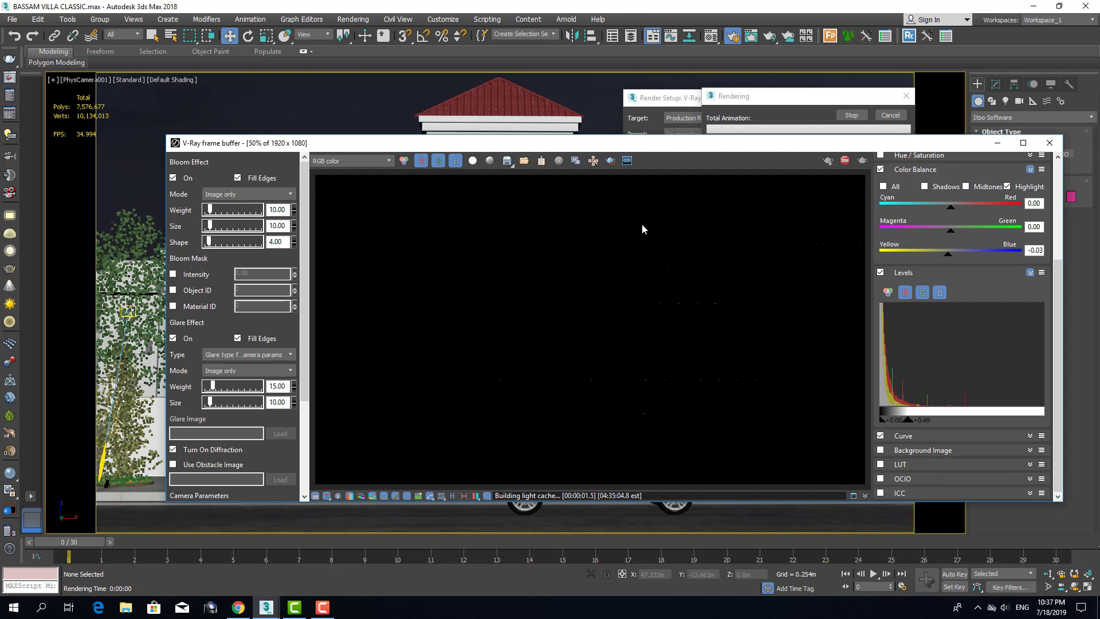
pyautogui.press('Escape')
# Step: Keep Irradiance map as the primary GI engine and set its subdivs to 55 and interpolation samples to 30
pyautogui.click(721, 97)
pyautogui.click(675, 190)
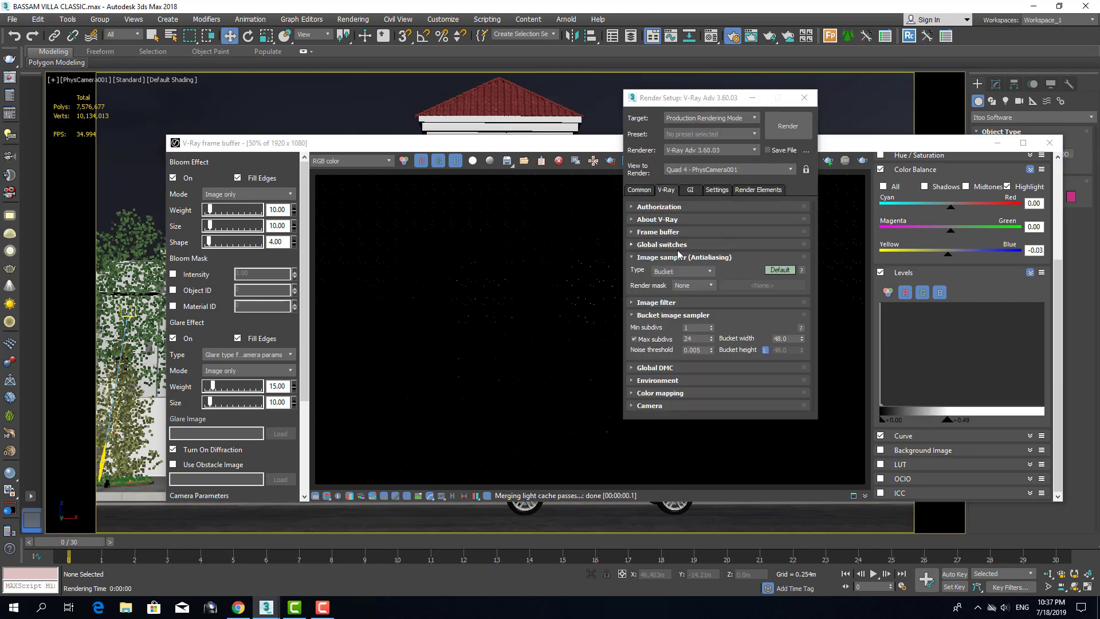
pyautogui.click(669, 232)
pyautogui.click(690, 190)
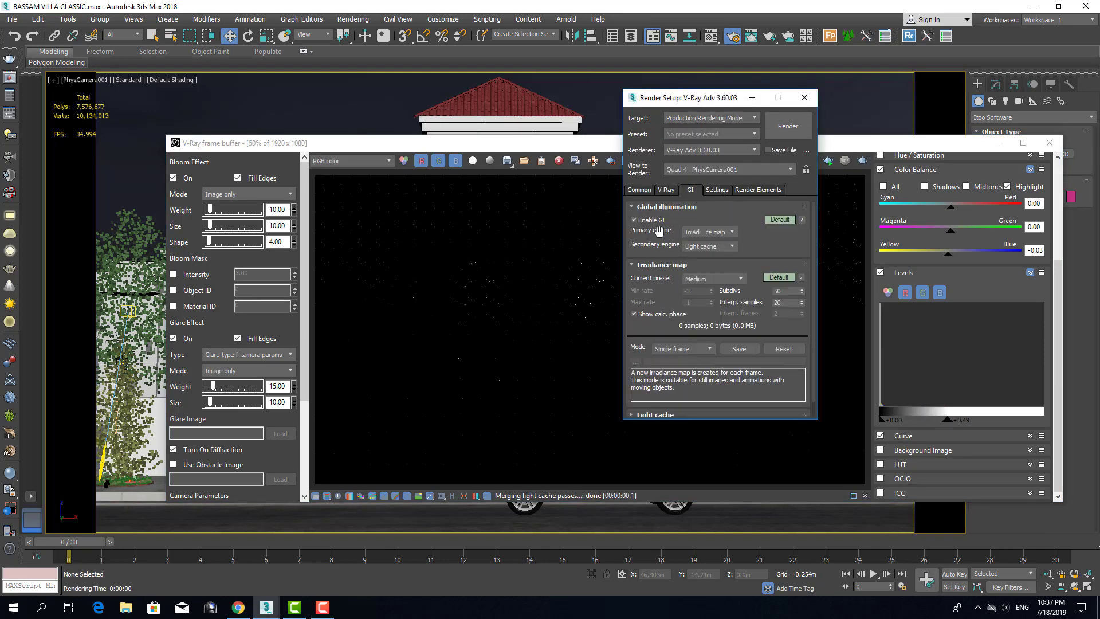
pyautogui.click(709, 232)
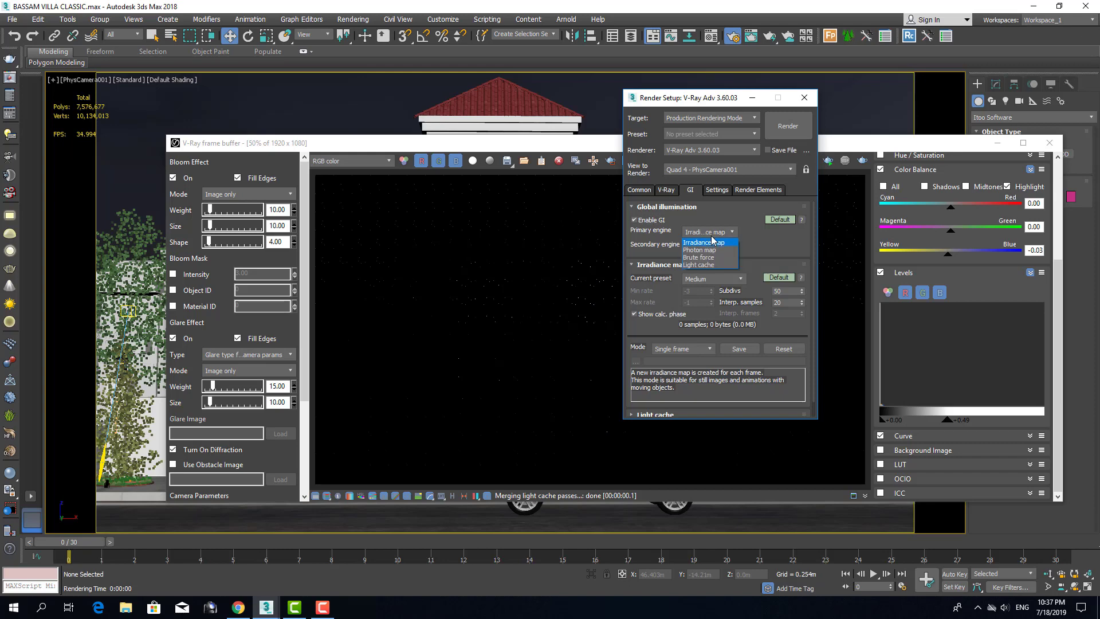
pyautogui.write('5')
pyautogui.press('Tab')
pyautogui.doubleClick(790, 292)
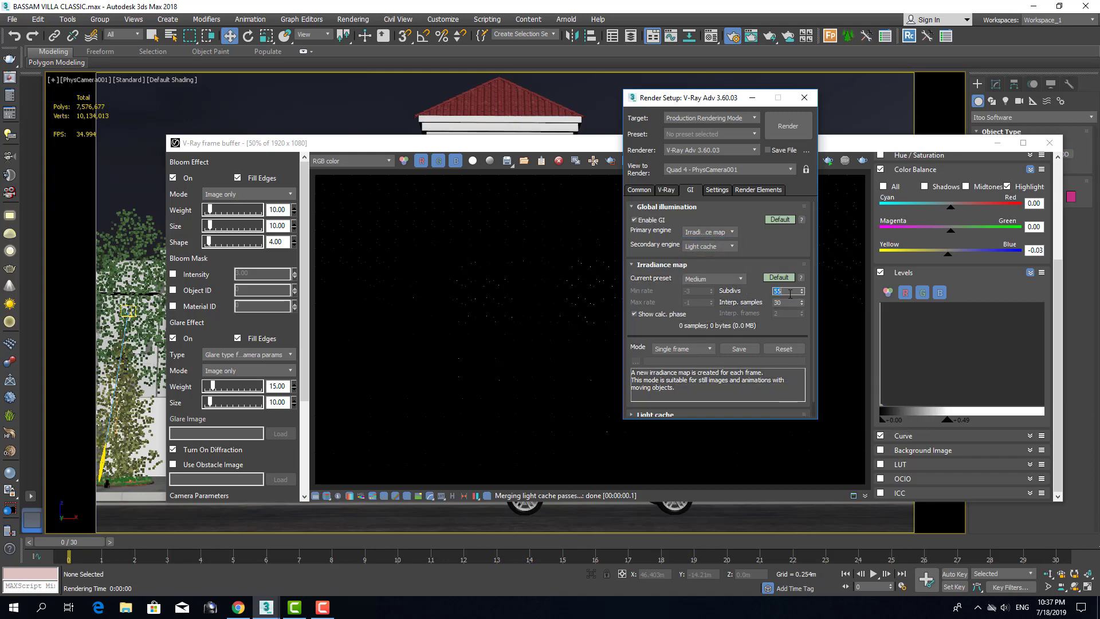
# Step: Recheck the remaining render settings and start rendering the PhysCamera001 view from the V-Ray frame buffer
pyautogui.click(738, 192)
pyautogui.click(649, 192)
pyautogui.scroll(5, 669, 351)
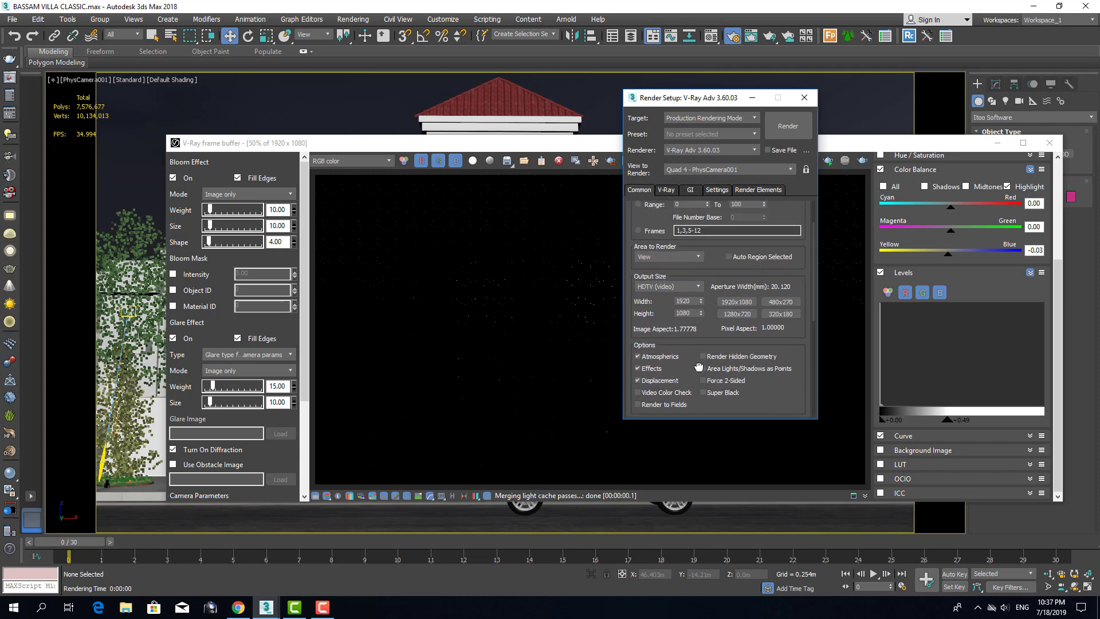
pyautogui.click(666, 190)
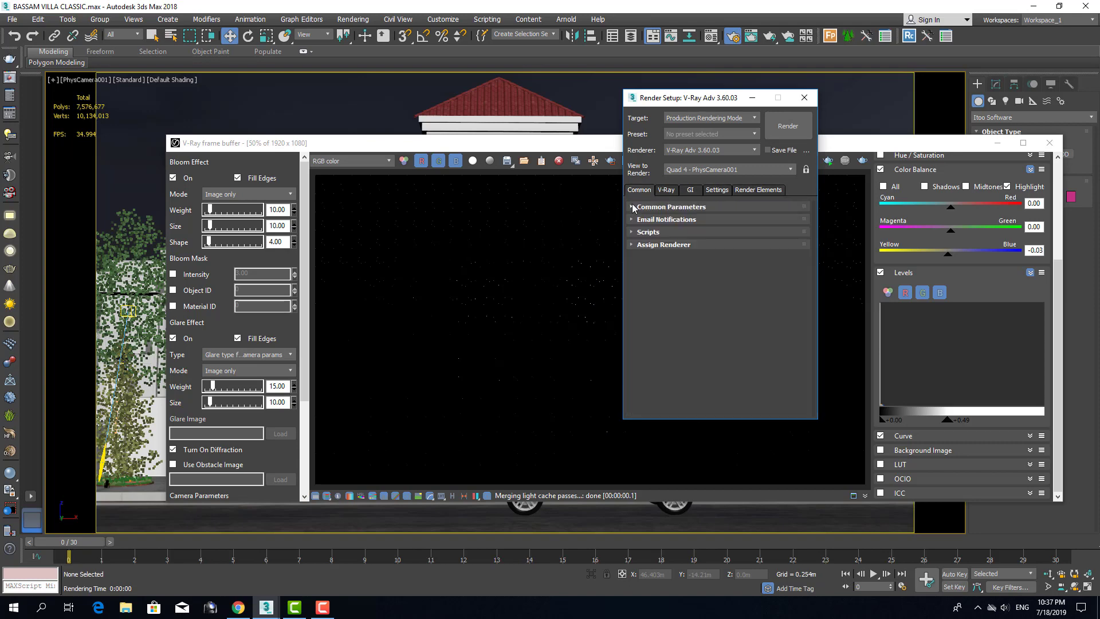
pyautogui.click(553, 314)
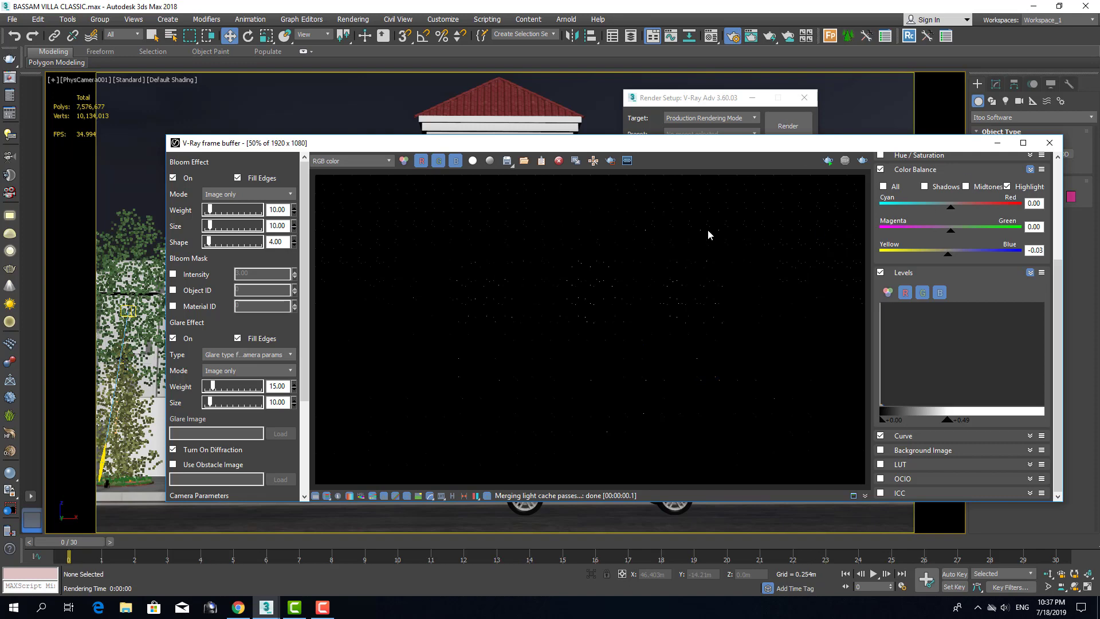
pyautogui.click(863, 162)
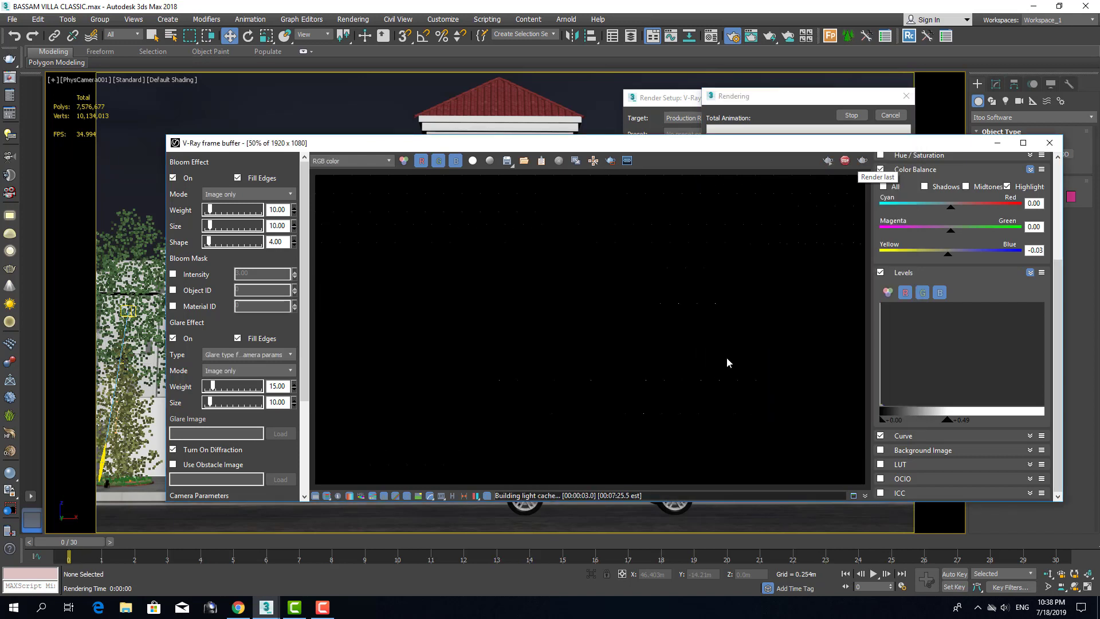
# Step: Hide the frame buffer's lens effects and colour correction controls and move its window clear of the rendering progress dialog
pyautogui.click(486, 496)
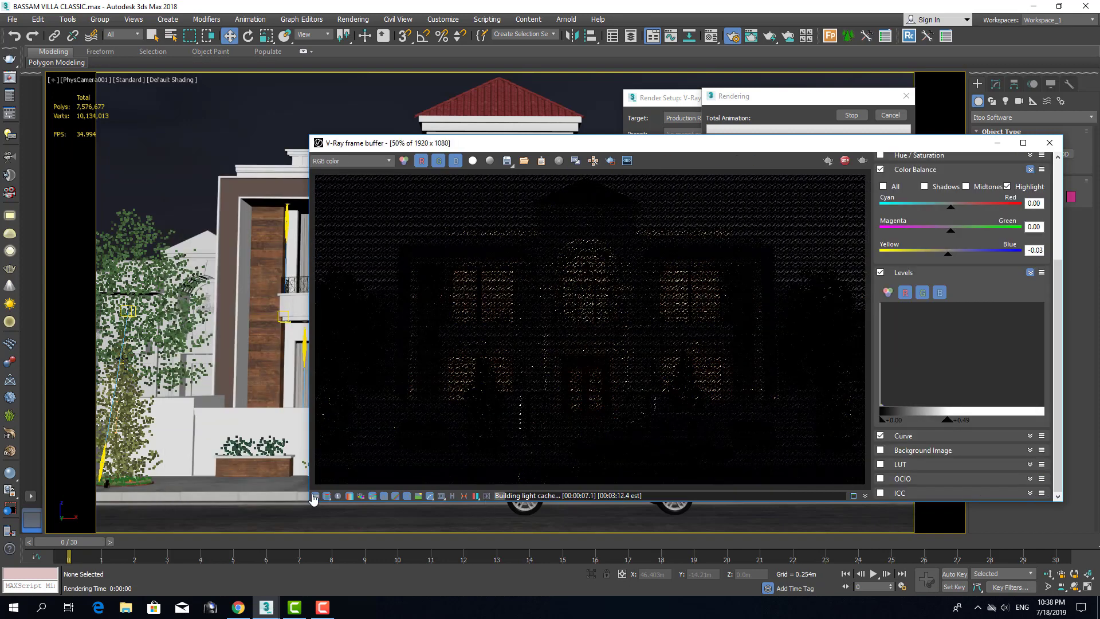
pyautogui.click(314, 496)
pyautogui.moveTo(630, 143); pyautogui.dragTo(441, 98)
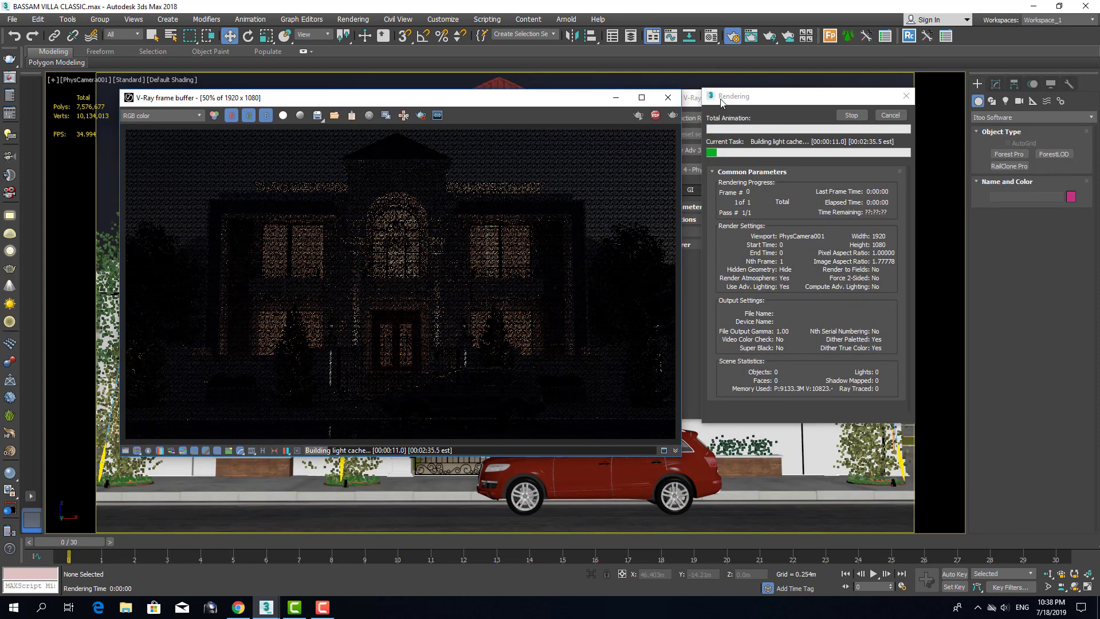
# Step: Arrange the Rendering dialog and the V-Ray frame buffer side by side and check the light cache preview up close
pyautogui.moveTo(721, 102); pyautogui.dragTo(744, 107)
pyautogui.moveTo(530, 97); pyautogui.dragTo(568, 88)
pyautogui.scroll(2, 362, 324)
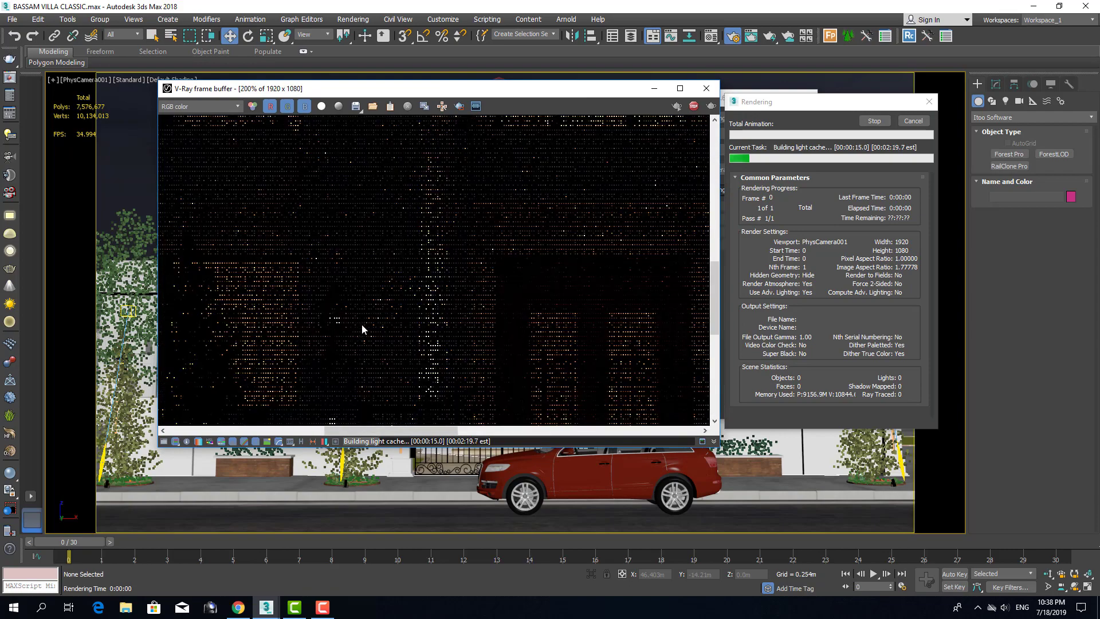
pyautogui.scroll(-2, 463, 281)
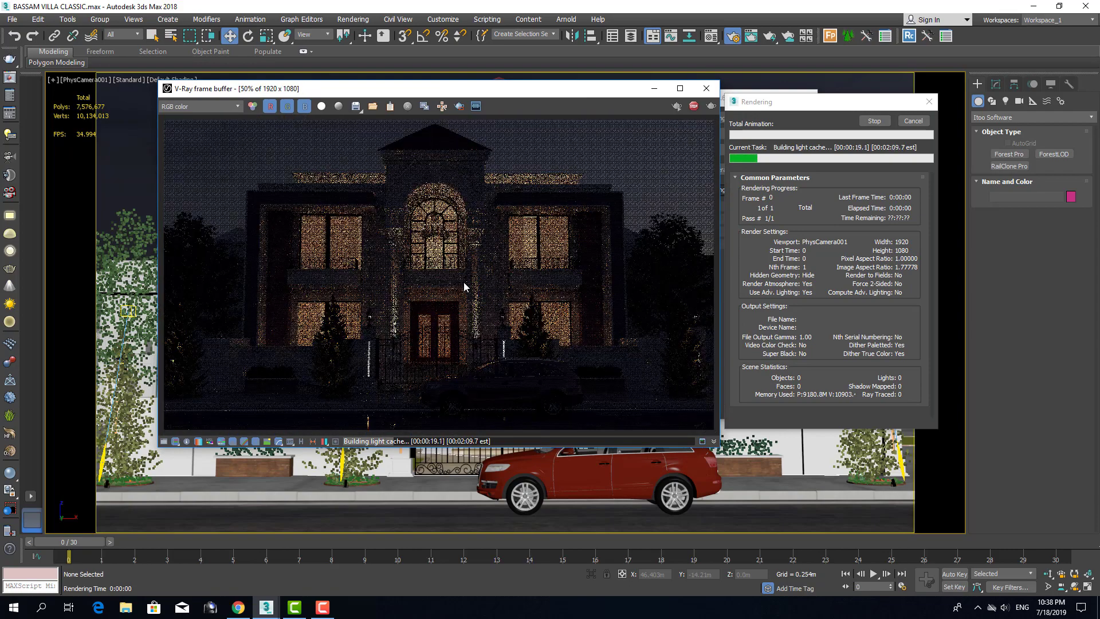
# Step: Show the frame buffer's lens effects settings, enable the glare effect and inspect its result around the villa entrance
pyautogui.click(164, 442)
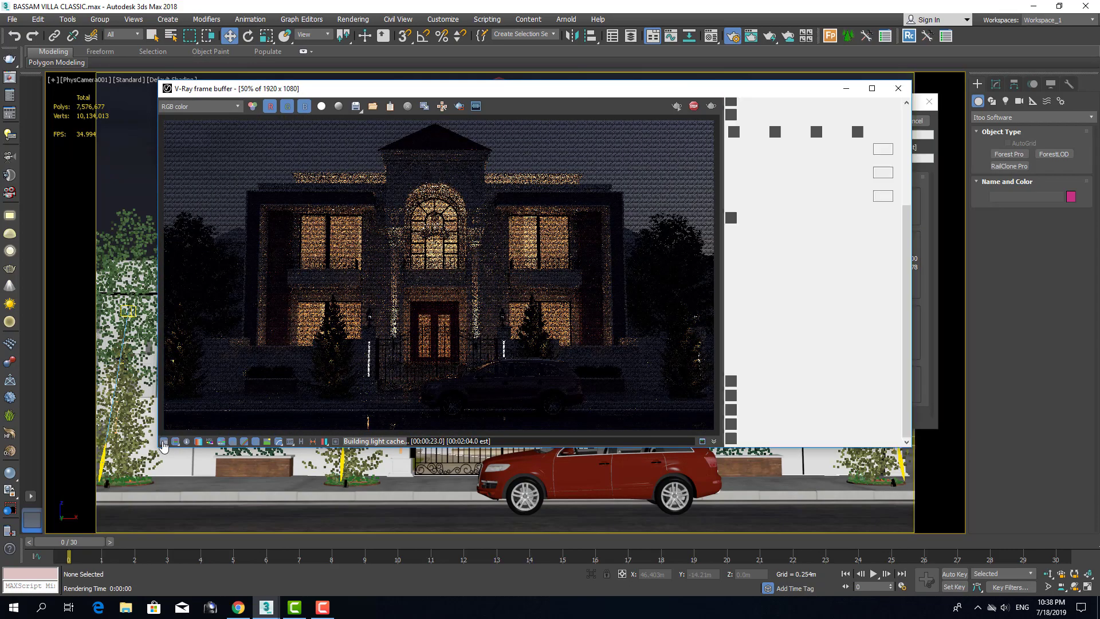
pyautogui.click(164, 441)
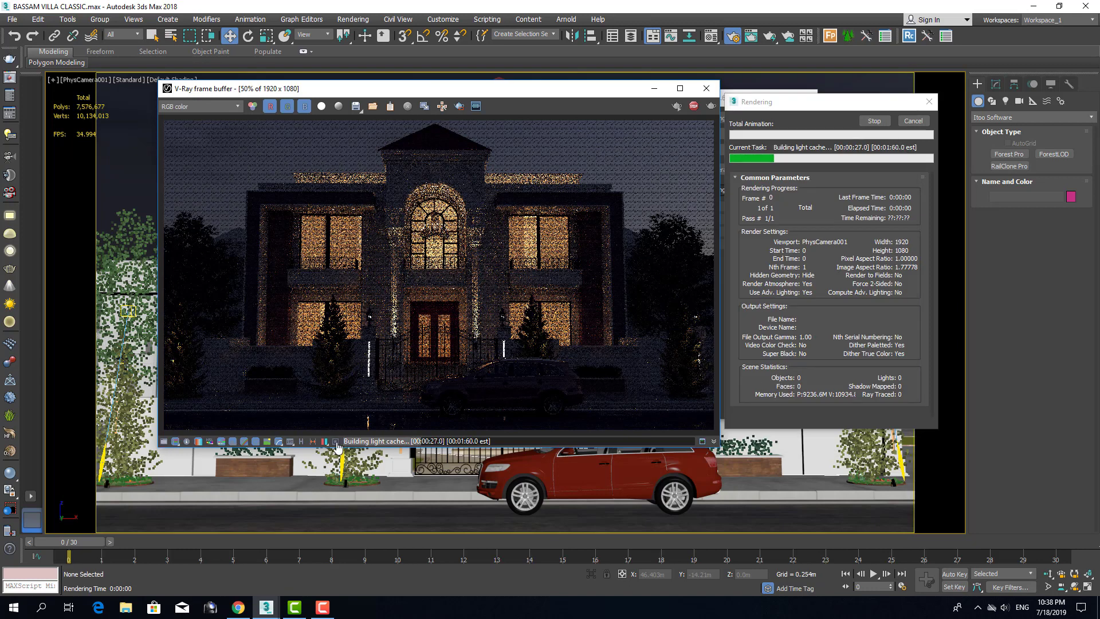
pyautogui.click(336, 442)
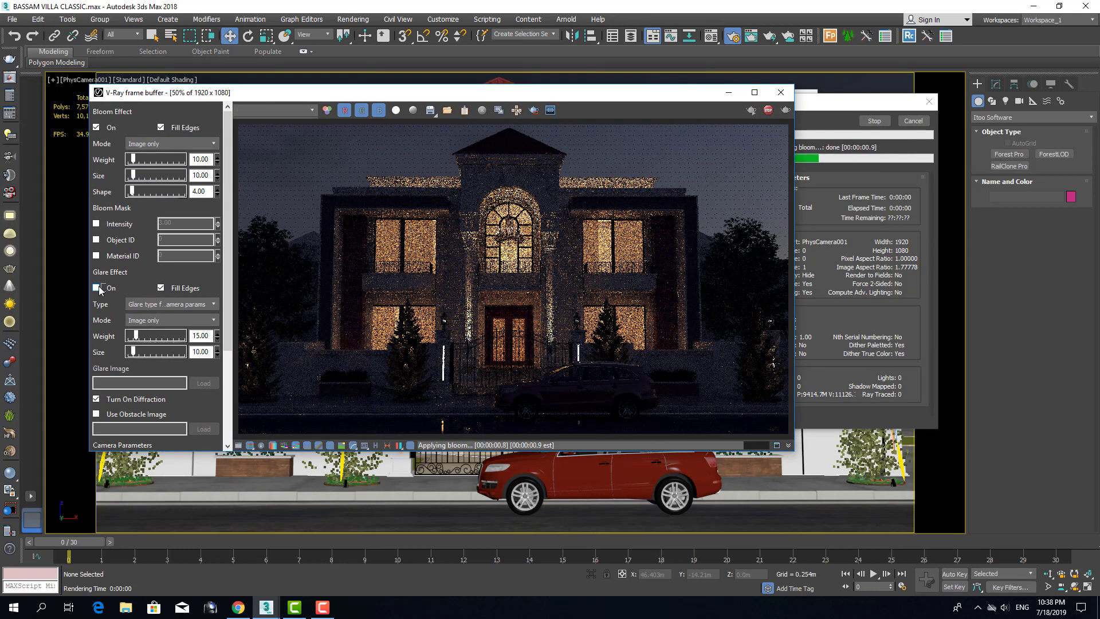
pyautogui.click(97, 288)
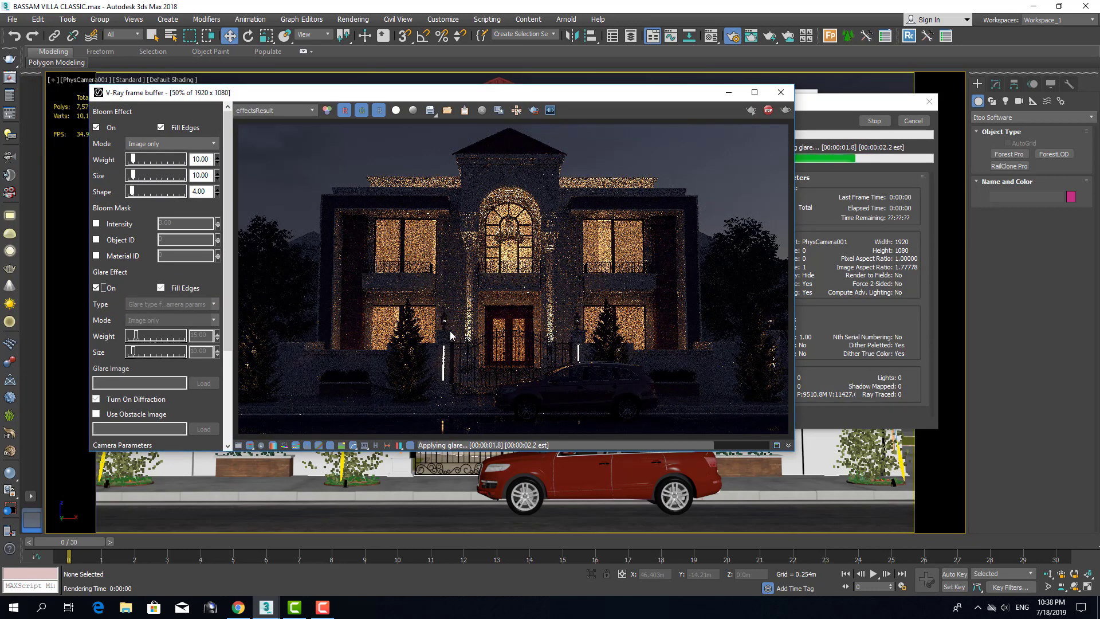
pyautogui.scroll(3, 435, 326)
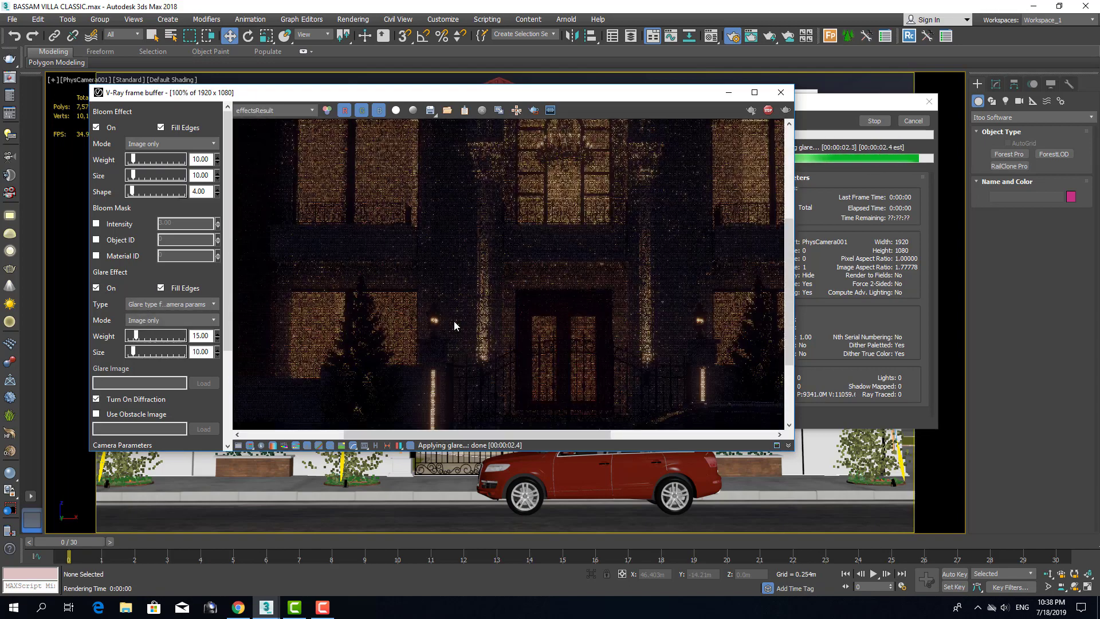
pyautogui.scroll(-3, 454, 322)
# Step: Compare the preview with the bloom effect off and on, checking the glow around the entrance lamp and lit column
pyautogui.click(96, 128)
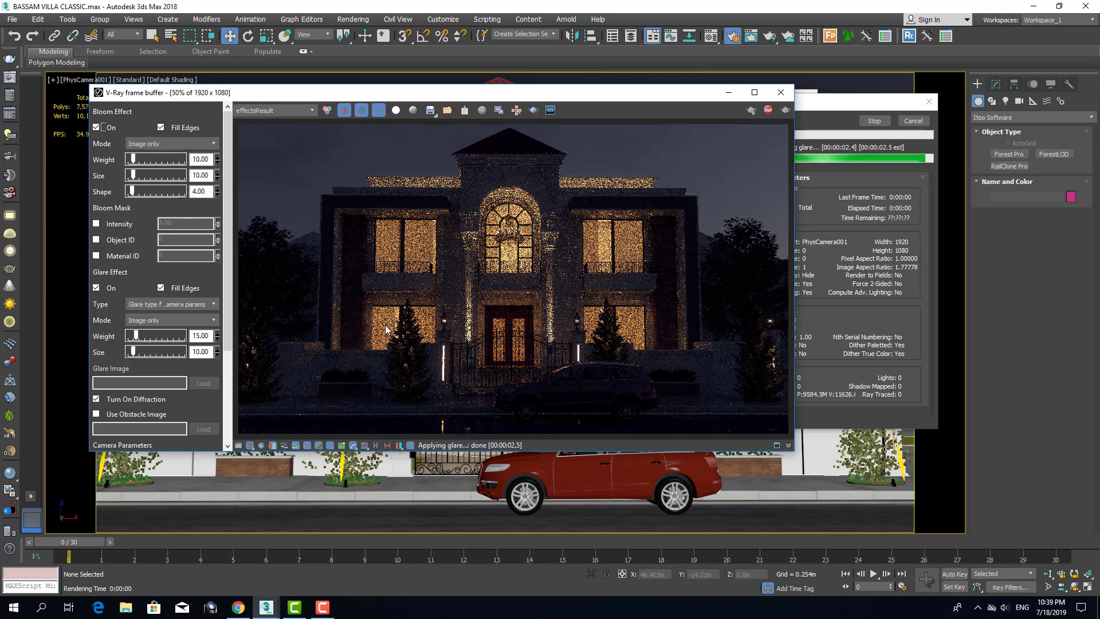
pyautogui.scroll(3, 457, 352)
pyautogui.scroll(-4, 442, 367)
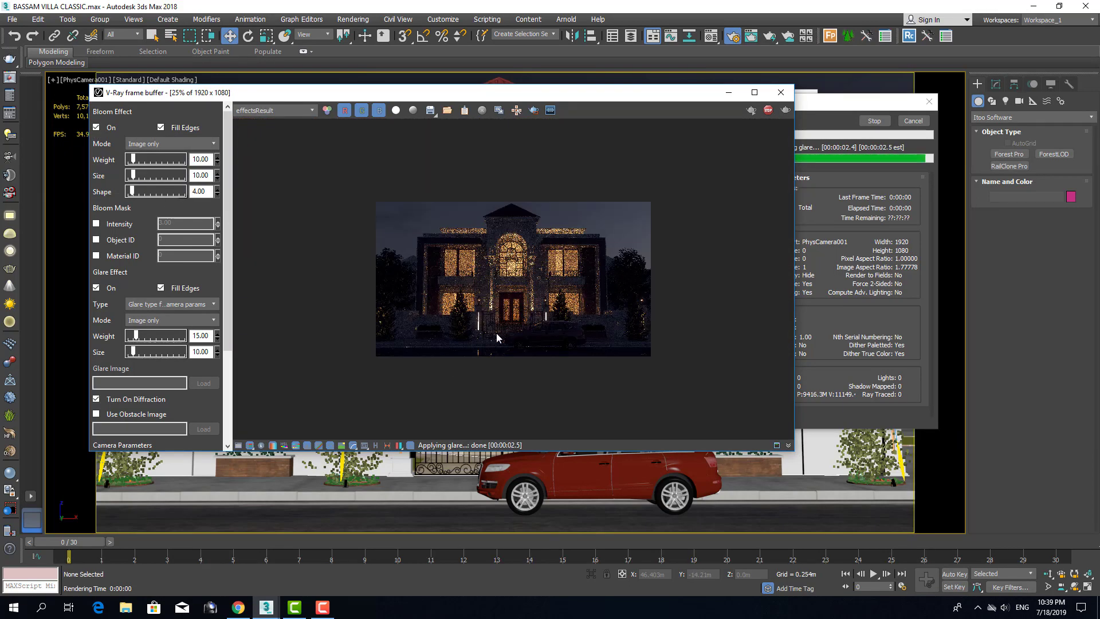
pyautogui.scroll(1, 496, 332)
pyautogui.scroll(3, 484, 329)
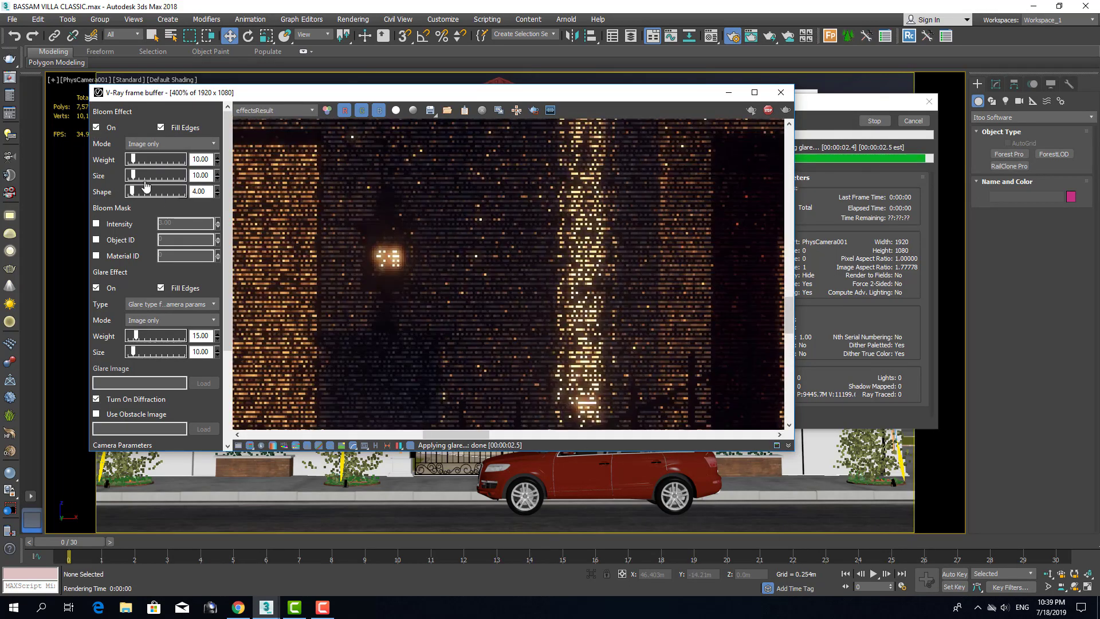
pyautogui.click(108, 132)
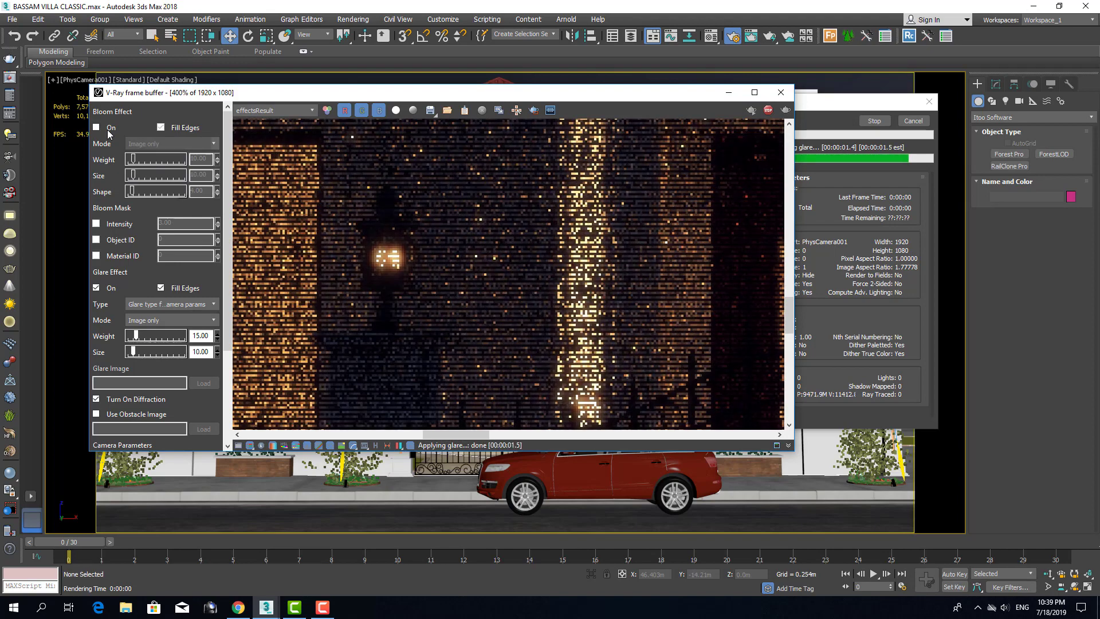
pyautogui.click(109, 133)
pyautogui.scroll(-2, 434, 243)
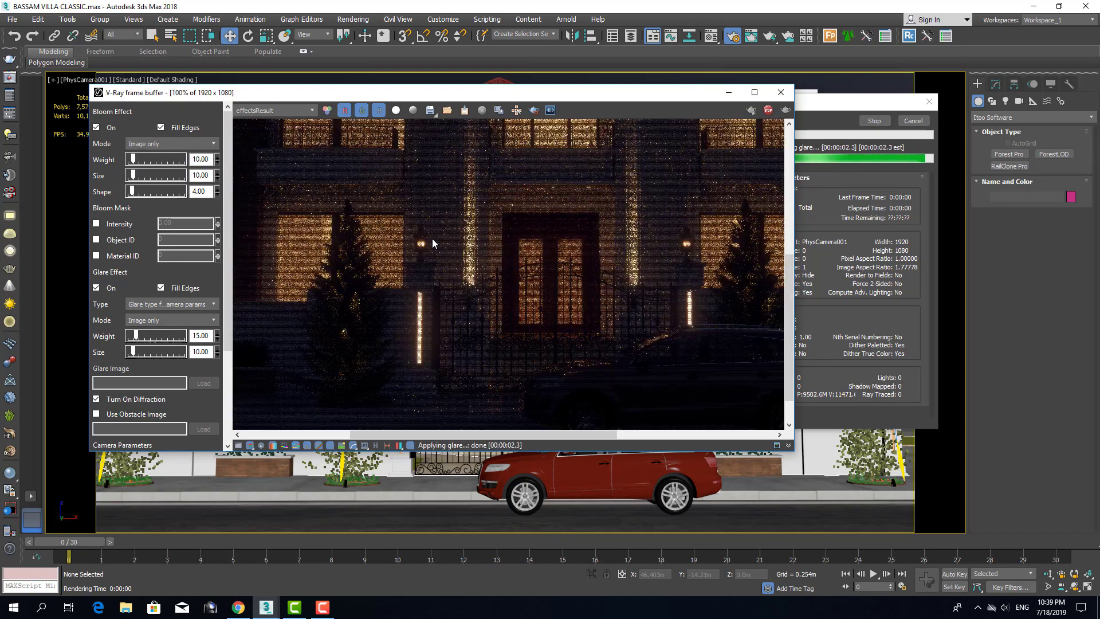
pyautogui.scroll(-1, 433, 243)
# Step: Separate the frame buffer from the Rendering dialog, examine the villa's lit windows and facade up close, and keep the frame buffer in front
pyautogui.moveTo(410, 92); pyautogui.dragTo(350, 93)
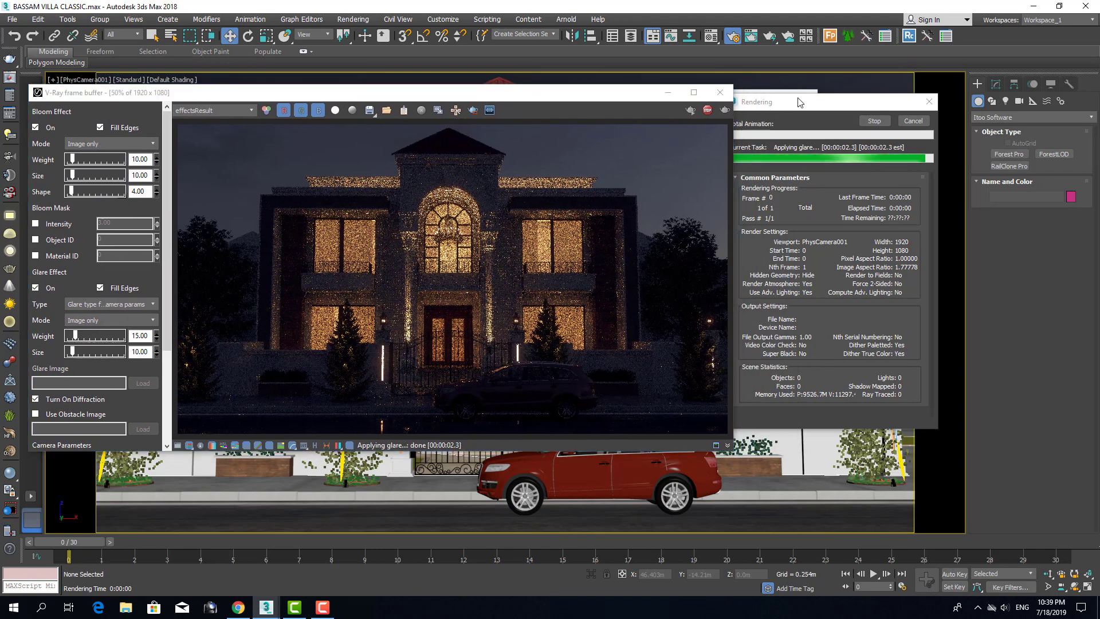
pyautogui.scroll(-1, 567, 255)
pyautogui.scroll(2, 567, 255)
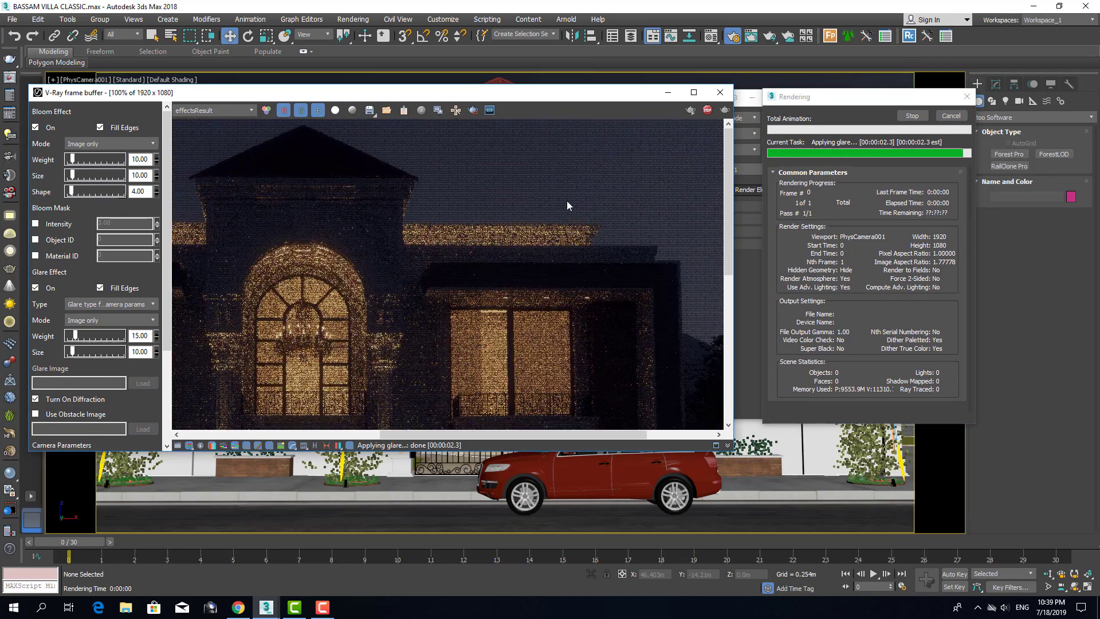
pyautogui.scroll(2, 598, 255)
pyautogui.scroll(-3, 597, 256)
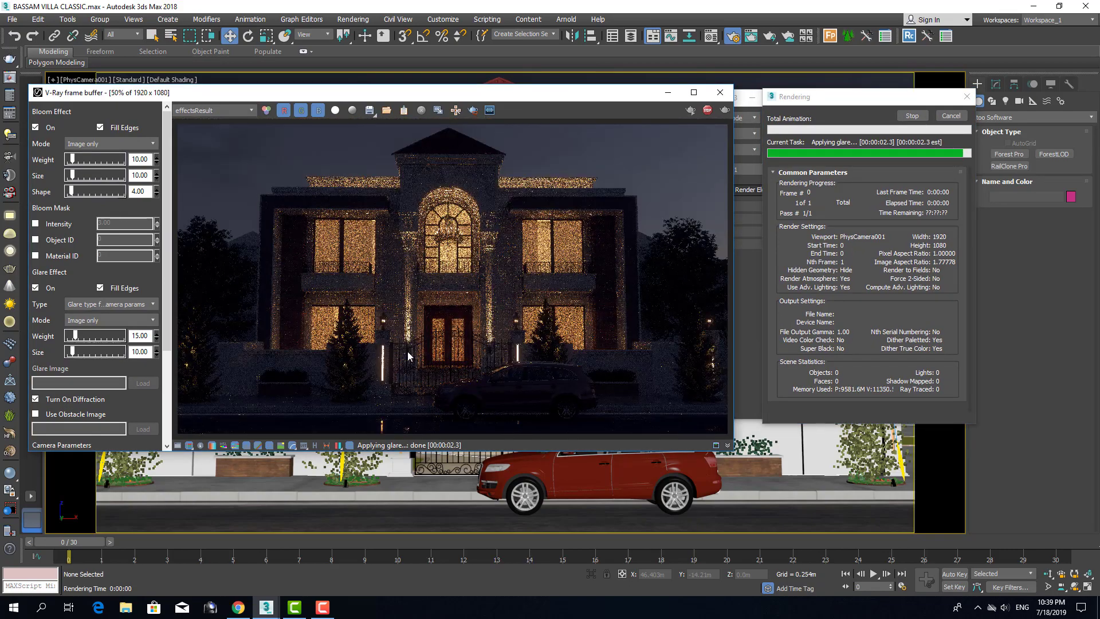
pyautogui.scroll(2, 447, 328)
pyautogui.scroll(-1, 469, 228)
pyautogui.scroll(1, 568, 259)
pyautogui.scroll(-2, 587, 246)
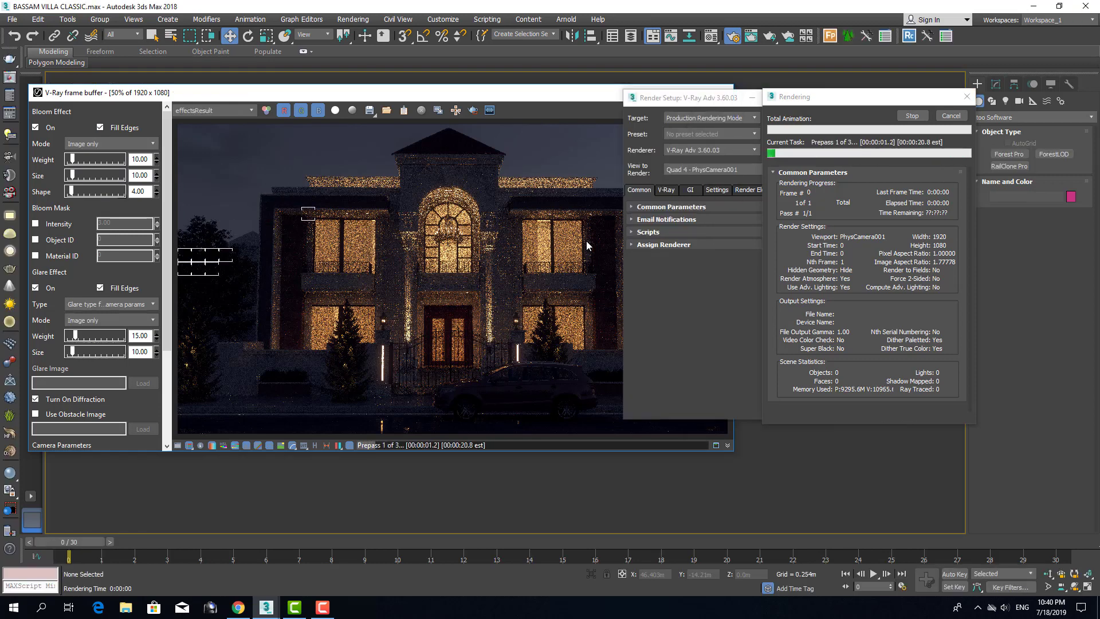
pyautogui.click(575, 94)
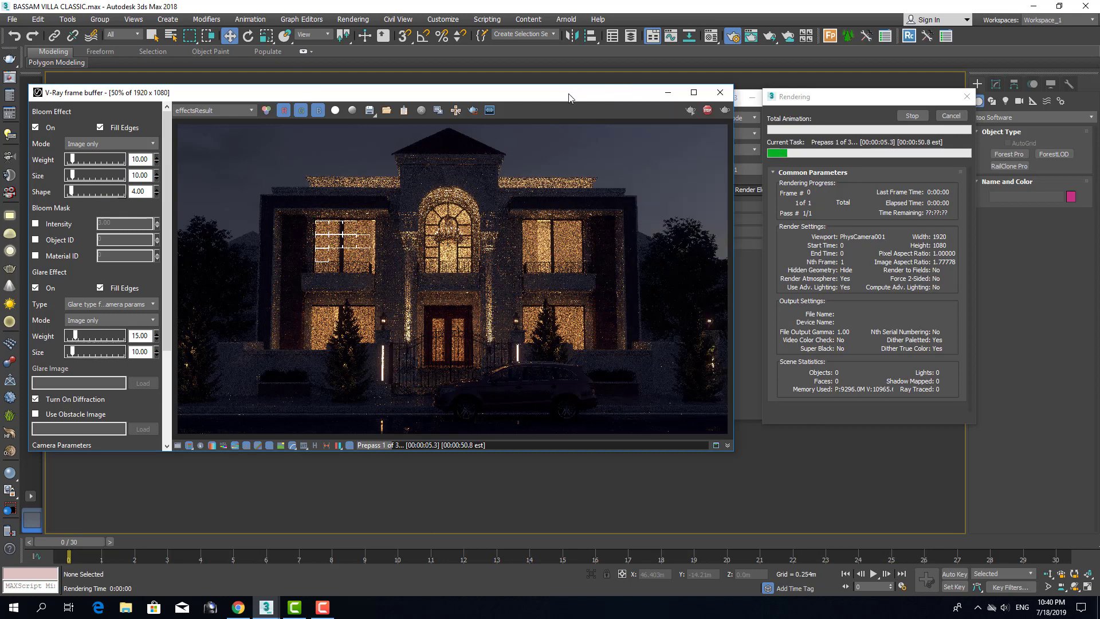